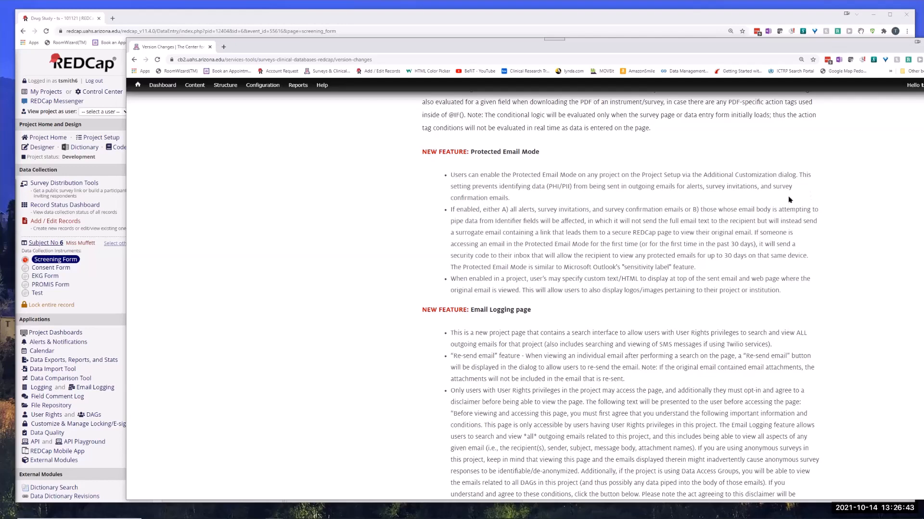
Open the Consent Form for subject 6 and view its survey options
left_click_drag(347, 48, 923, 52)
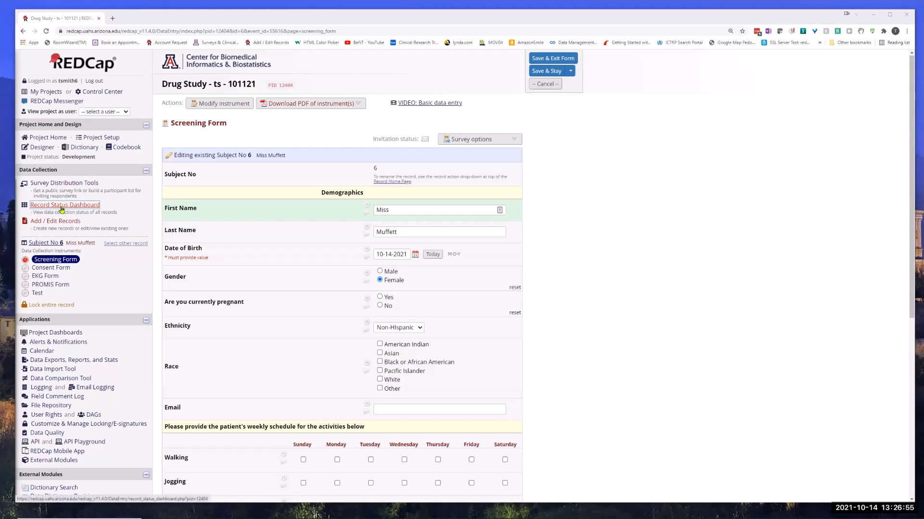
left_click(27, 271)
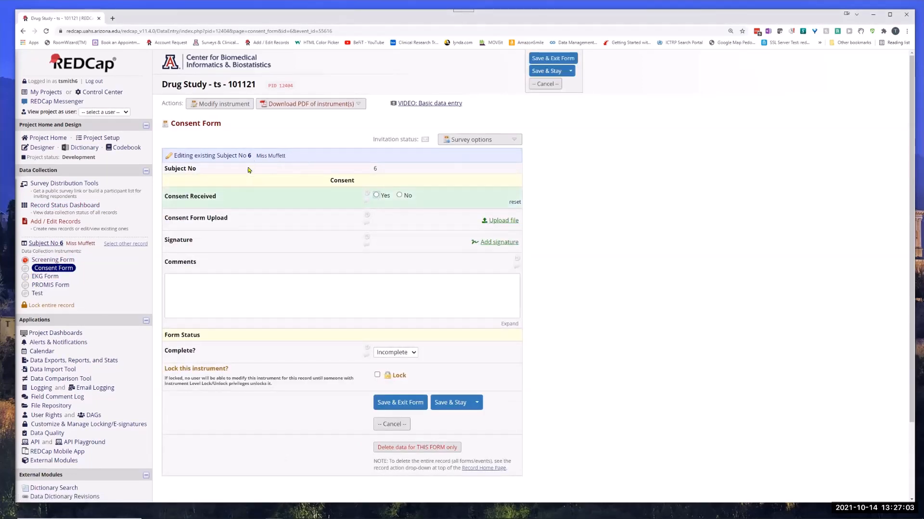
left_click(474, 141)
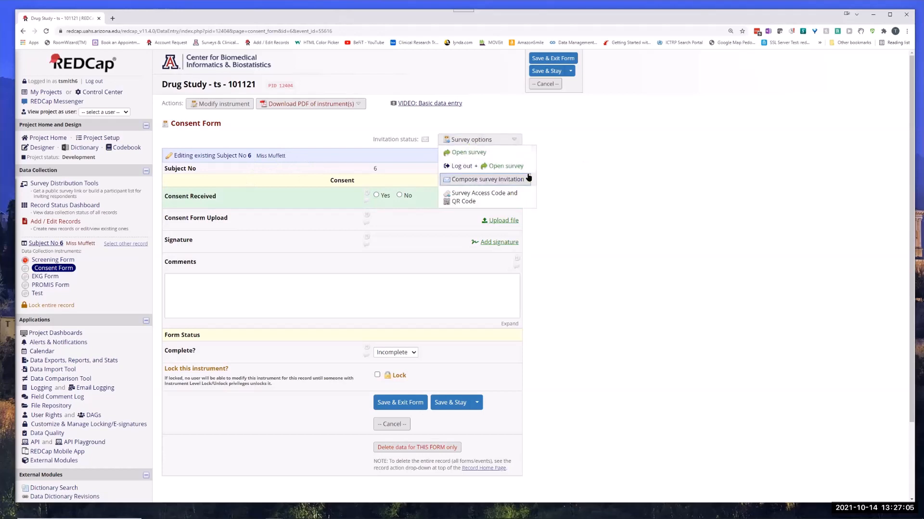
In the project's Additional customizations, enable Protected Email Mode for all alerts, survey invitations, and survey confirmation emails
left_click(98, 137)
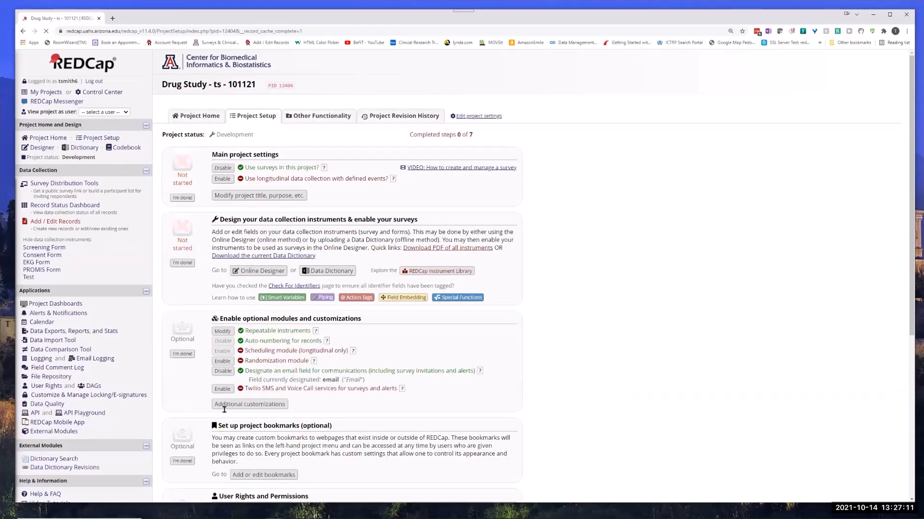
left_click(225, 407)
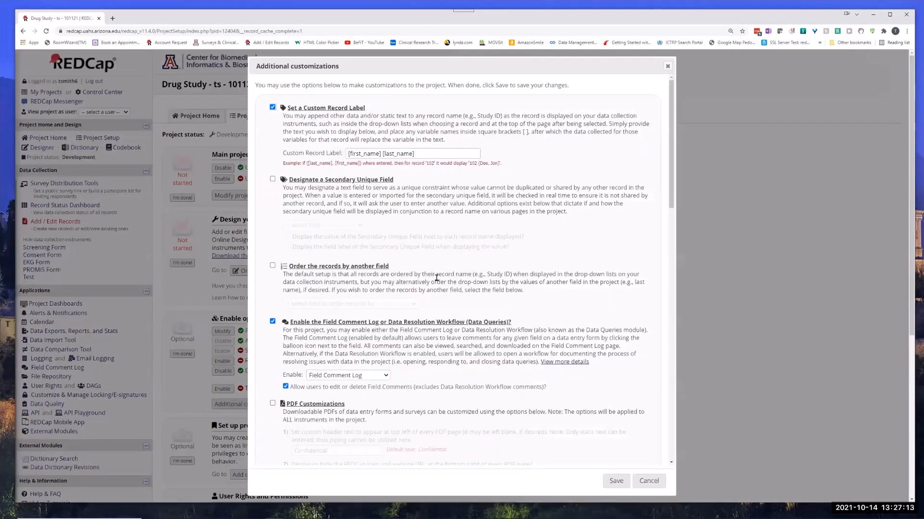
scroll(437, 277, "down", 20)
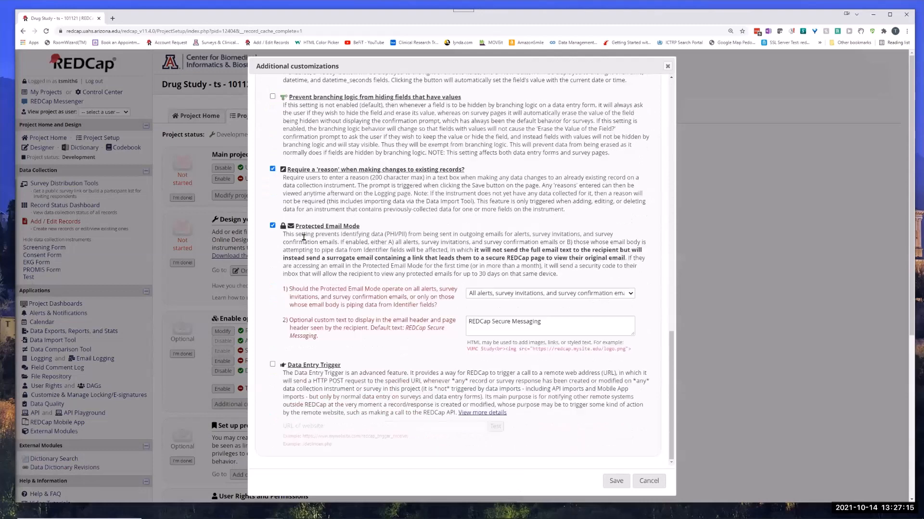
left_click(272, 226)
left_click(272, 226)
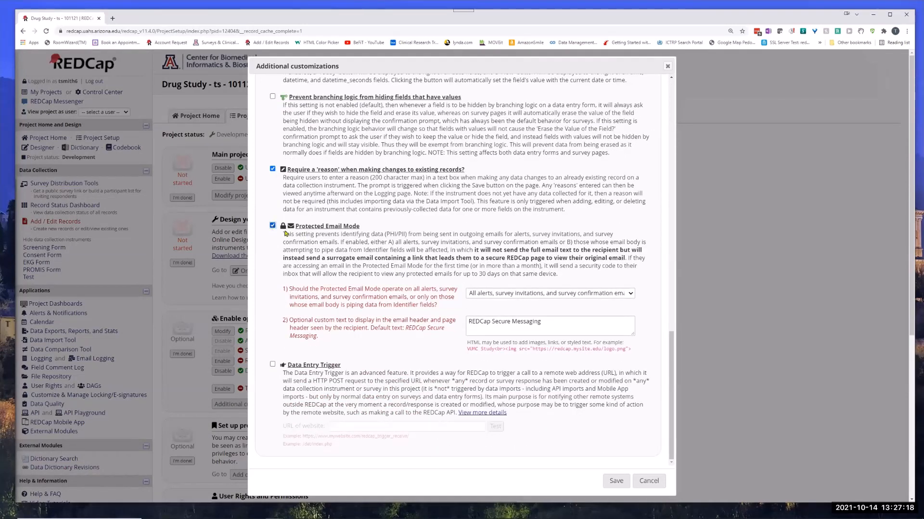
left_click(630, 295)
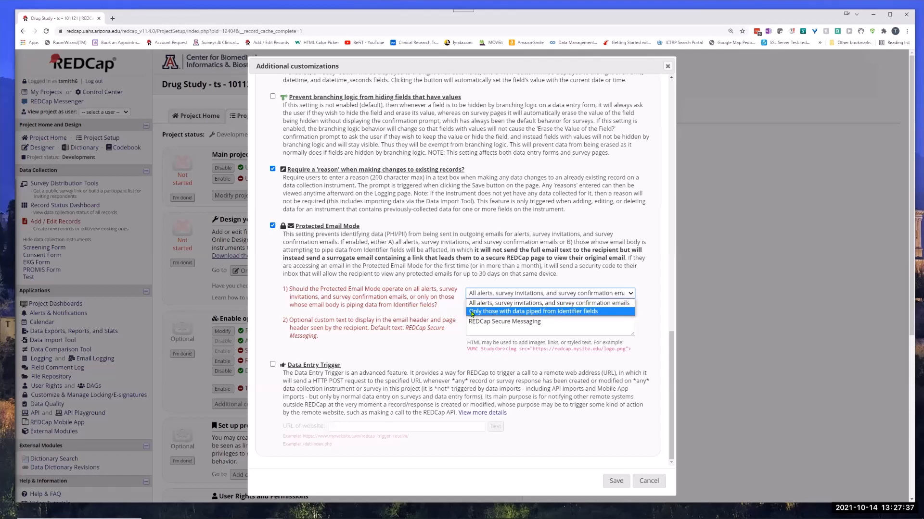
left_click(475, 305)
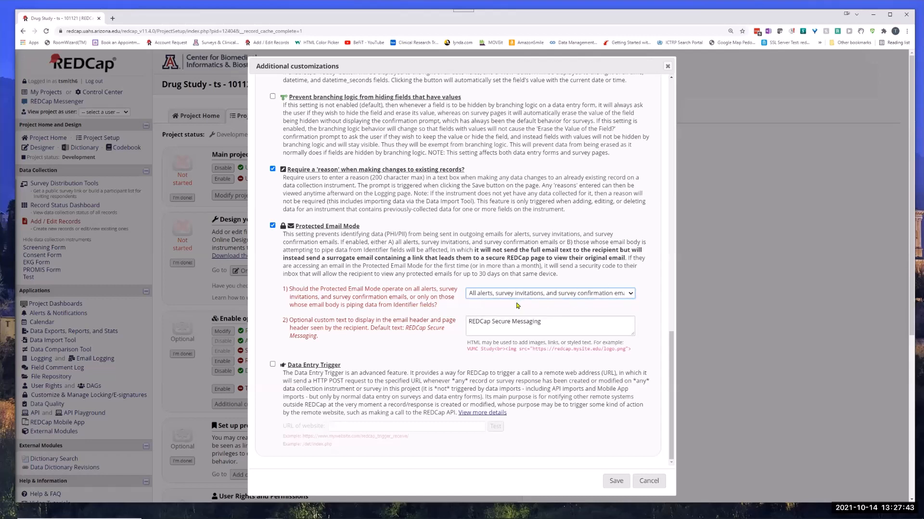
Keep the custom header text 'REDCap Secure Messaging' and save the customizations
left_click_drag(549, 321, 450, 321)
left_click(553, 322)
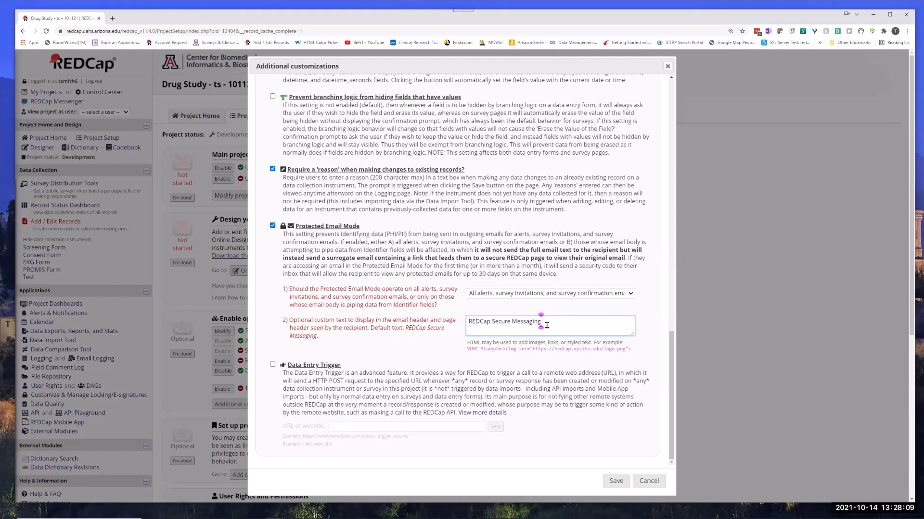
mouse_move(546, 322)
left_mouse_down()
mouse_move(469, 323)
mouse_move(550, 320)
left_mouse_up()
left_click(616, 482)
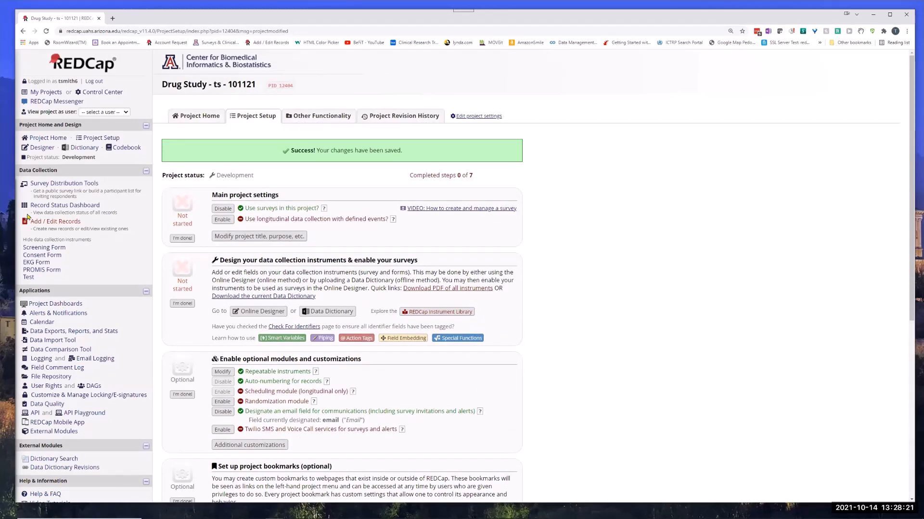
Open a survey invitation for record 1's PROMIS Form from the Record Status Dashboard
left_click(54, 206)
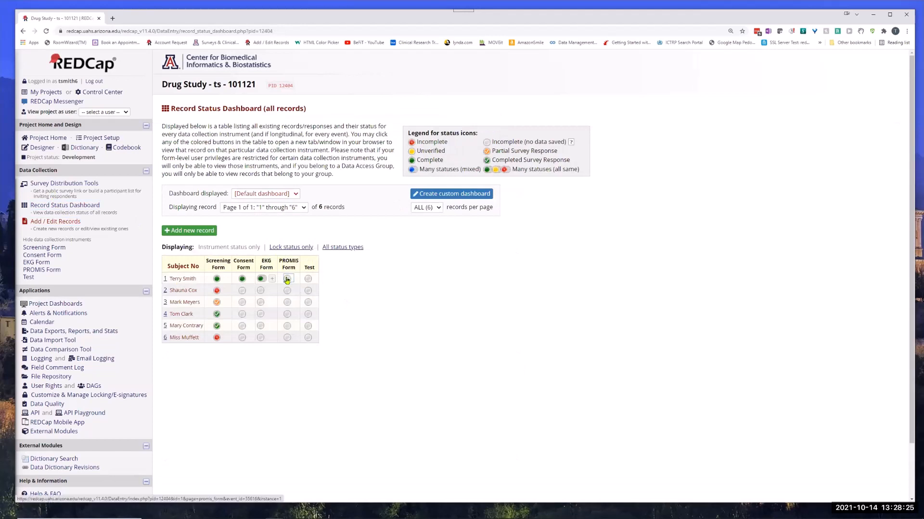
left_click(289, 281)
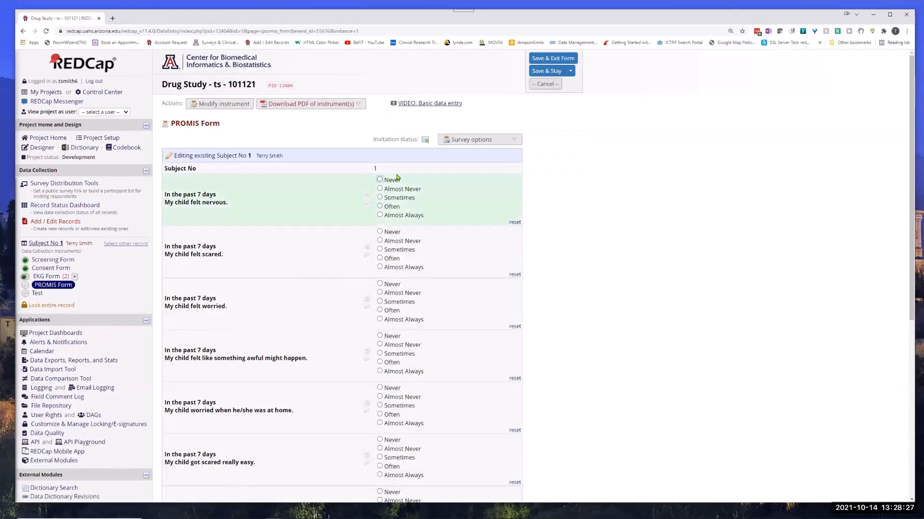
left_click(474, 141)
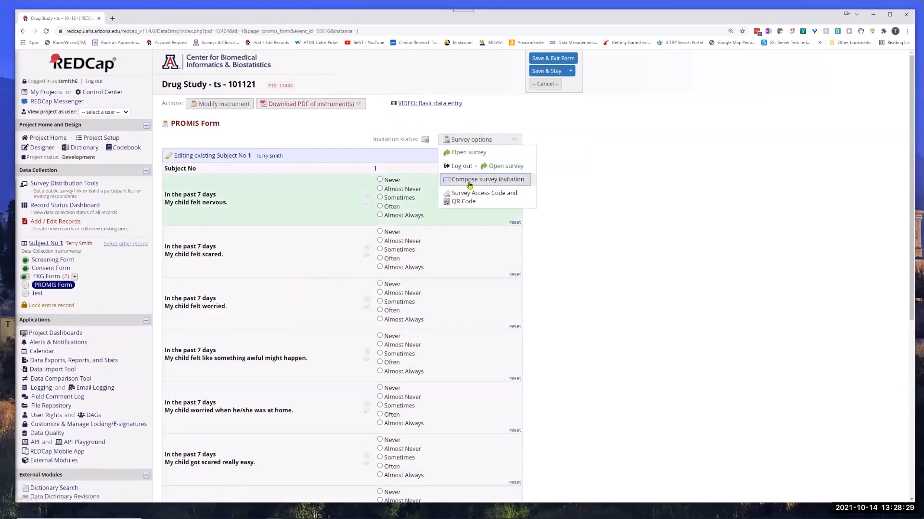
left_click(469, 185)
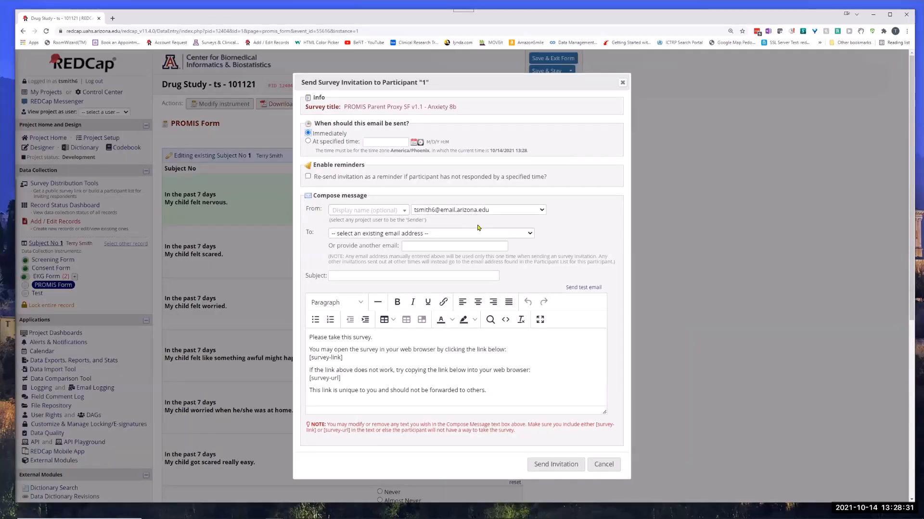
Address the invitation to the participant's Email field address and set the subject to 'secure test'
left_click(400, 234)
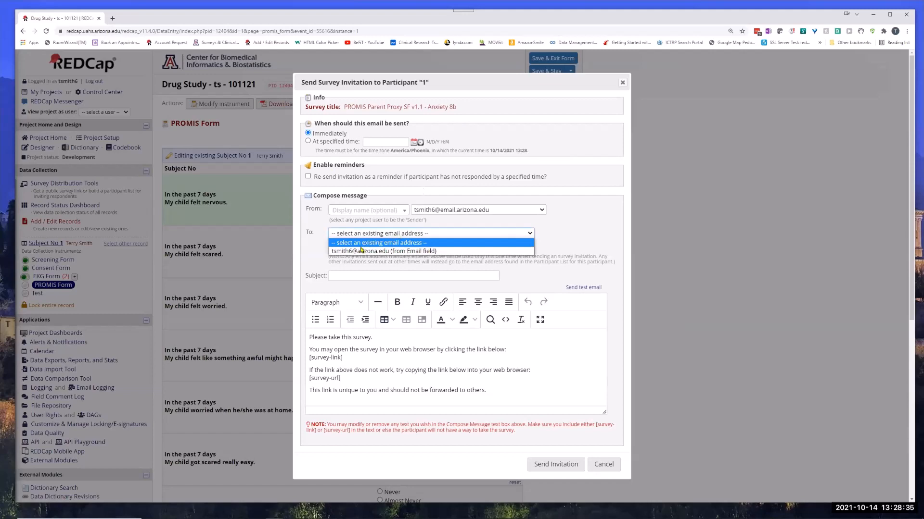
left_click(401, 253)
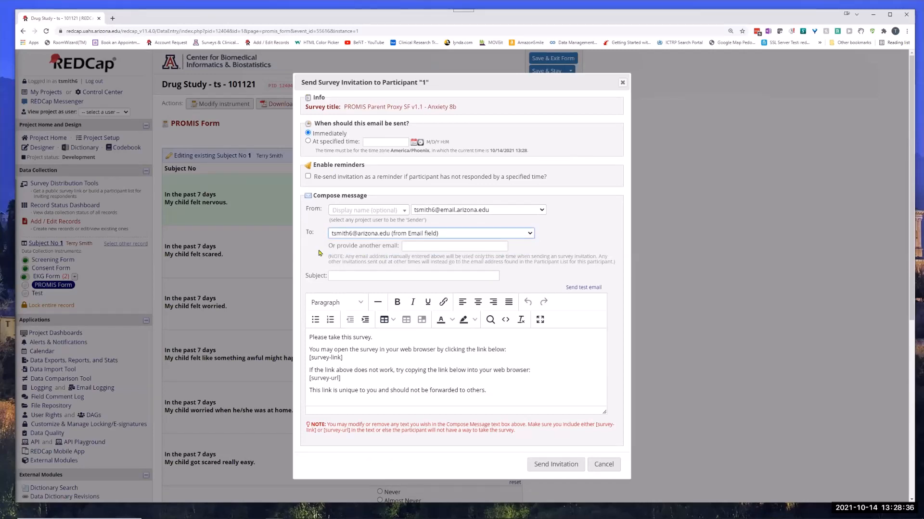
left_click(362, 275)
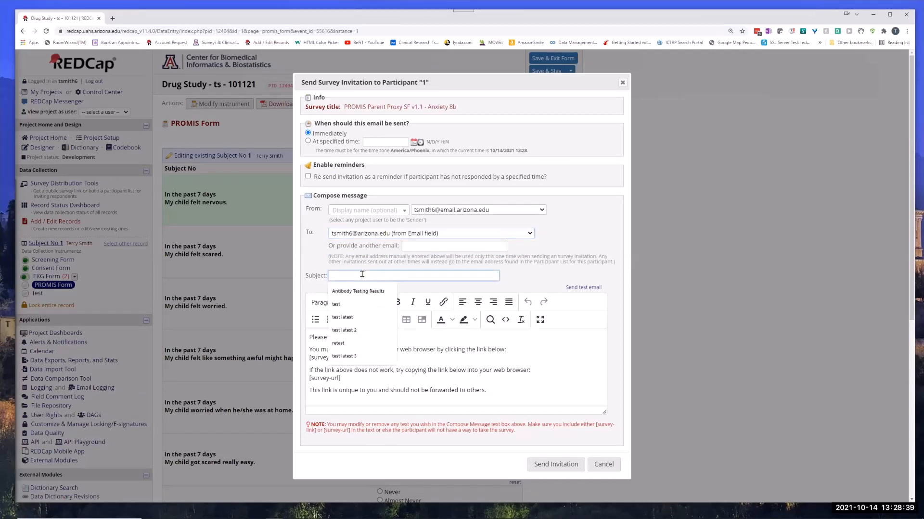
type("secure test")
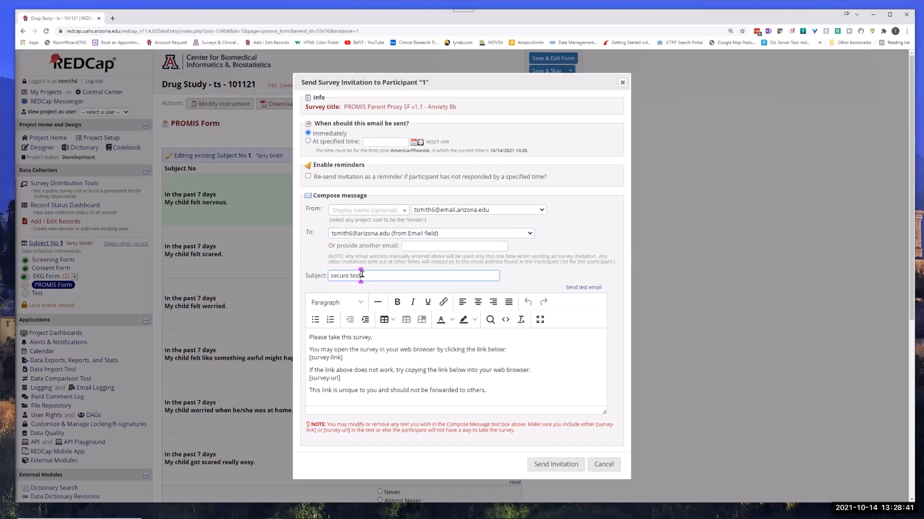
Add the greeting 'Dear [first_name] [last_name]' above the message body, send the invitation, and leave the page
left_click(310, 337)
key("Return")
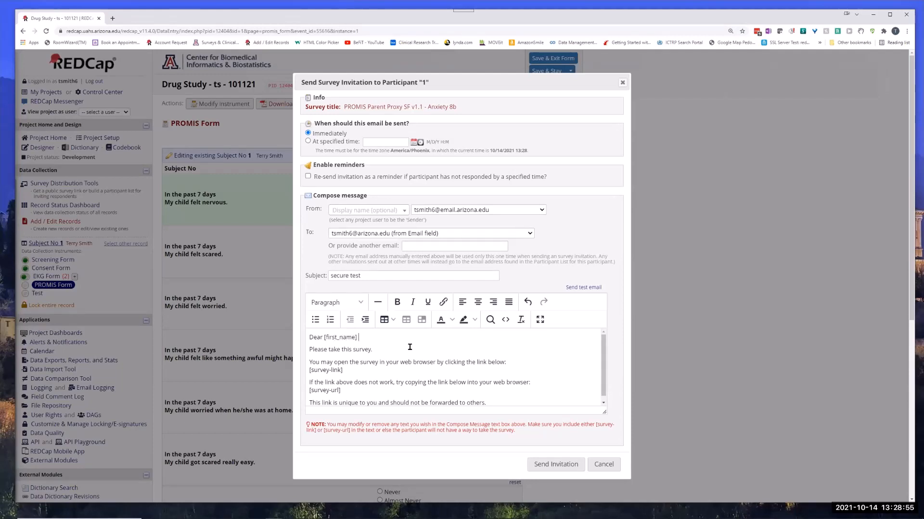
type("[last_name")
left_click(551, 465)
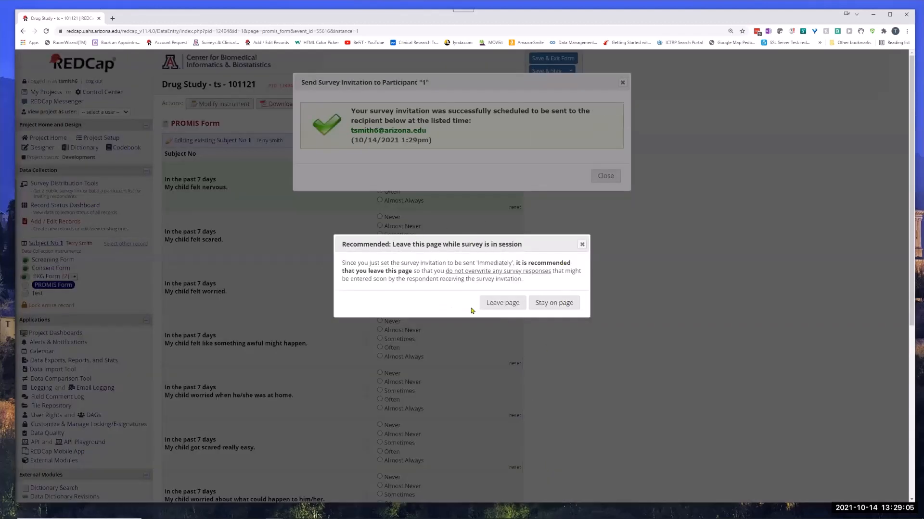
left_click(501, 304)
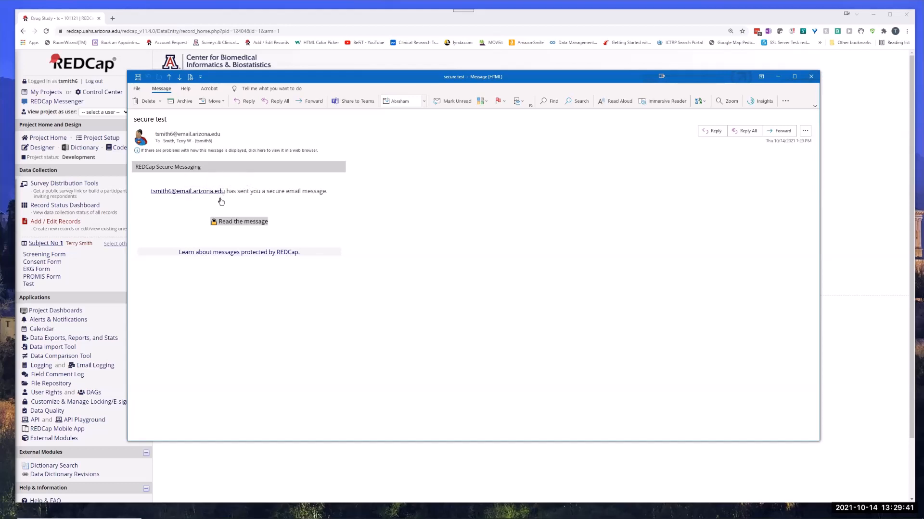
Open the secure message link from the received email and submit the emailed verification code in the security check
left_click(237, 224)
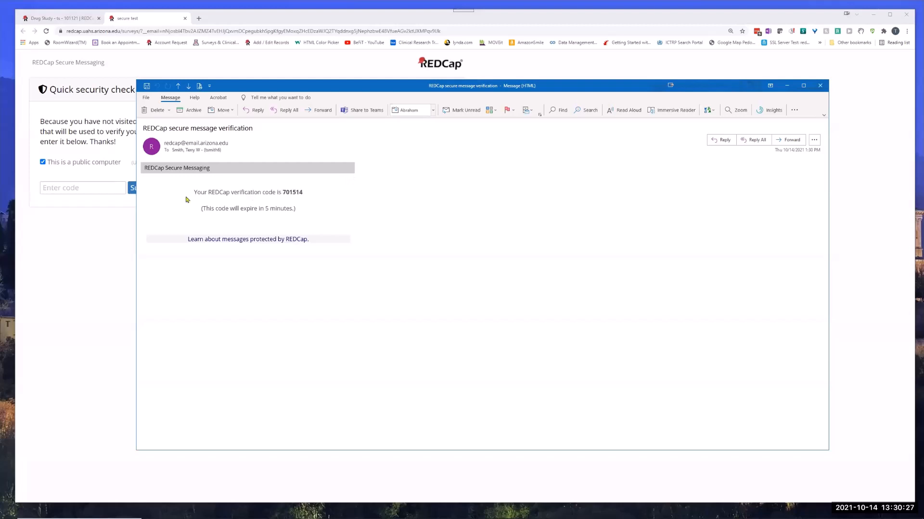
double_click(290, 193)
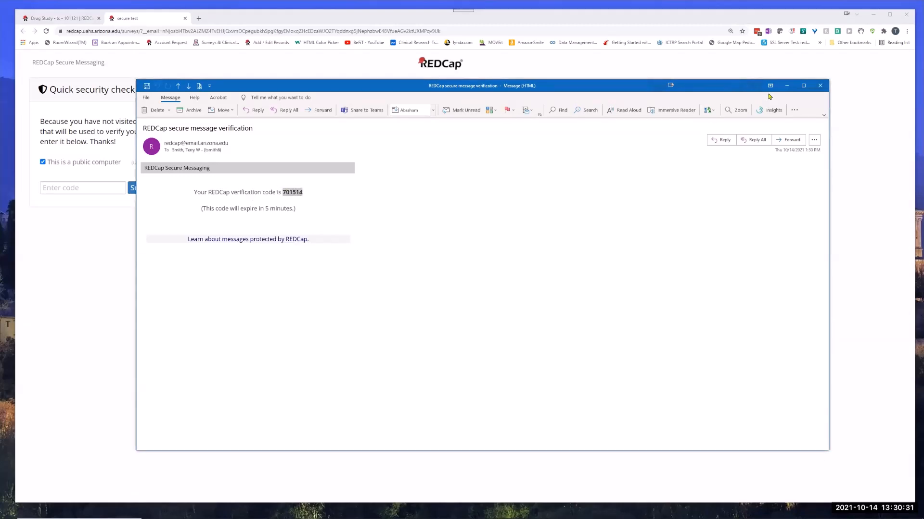
key("ctrl+c")
left_click(820, 87)
left_click(63, 187)
key("ctrl+v")
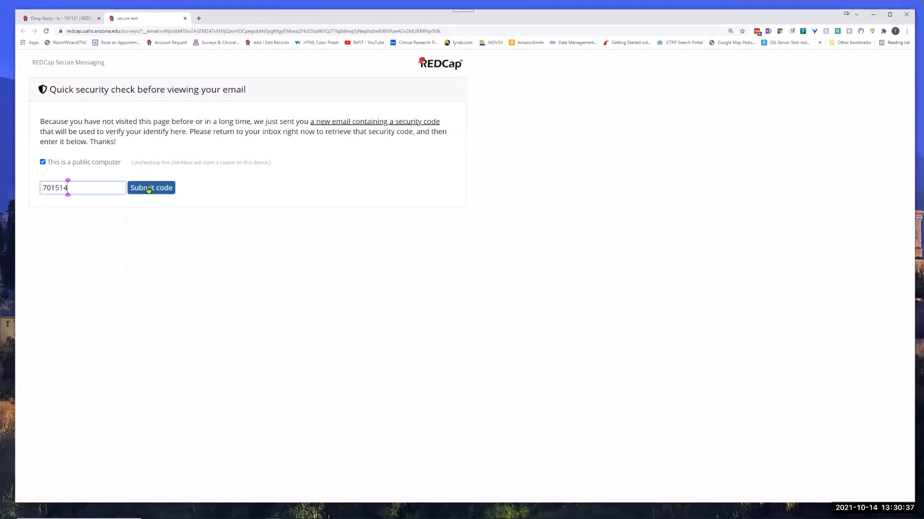
left_click(149, 188)
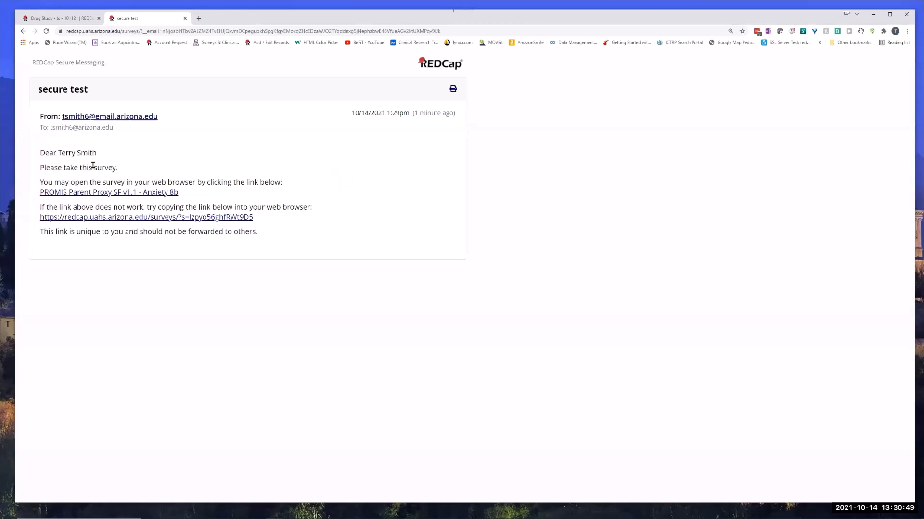
Examine the greeting in the secure email, then return to the project tab
mouse_move(95, 153)
left_mouse_down()
mouse_move(42, 152)
mouse_move(99, 155)
left_mouse_up()
left_click_drag(96, 153, 38, 153)
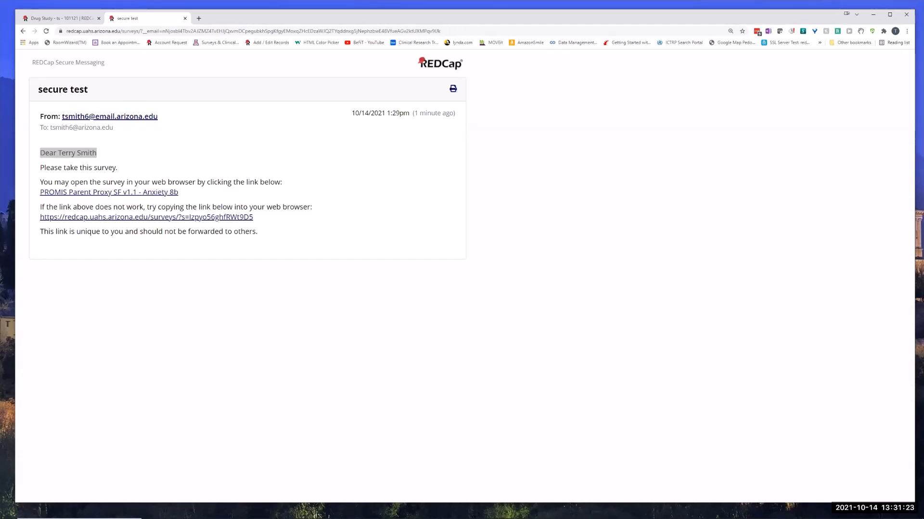
key("alt+Tab")
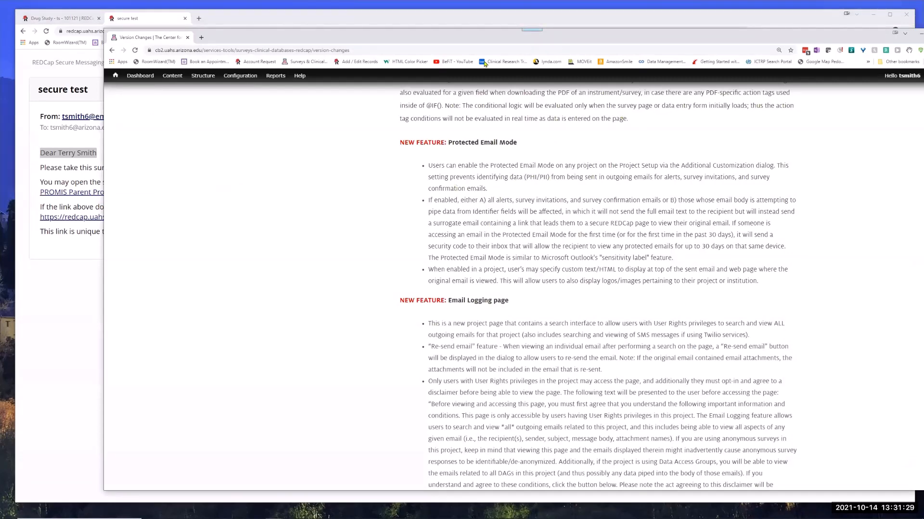
left_click(445, 22)
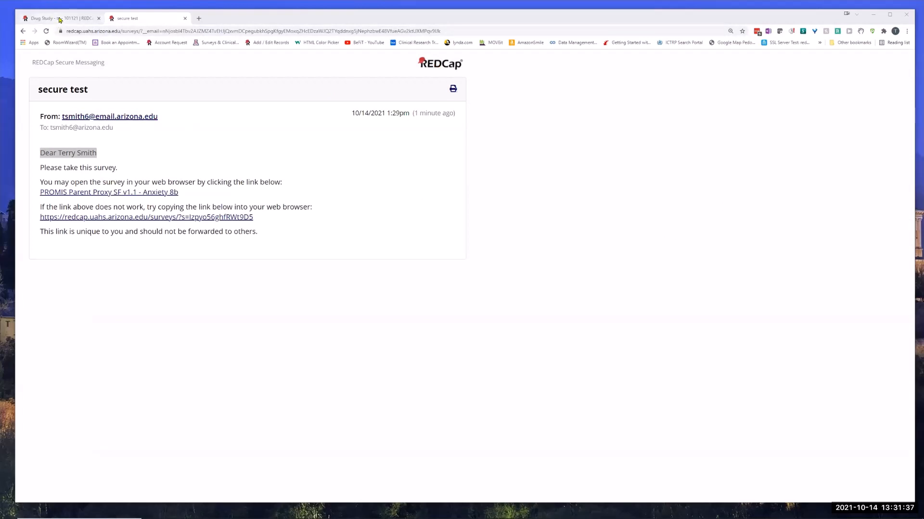
key("ctrl+shift+Tab")
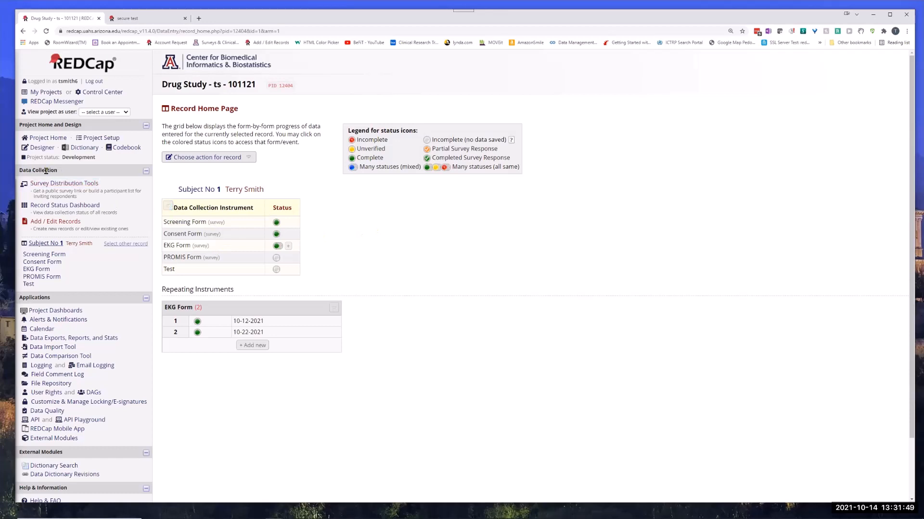
Review the First Name field's settings in the Screening Form designer without saving changes
left_click(53, 206)
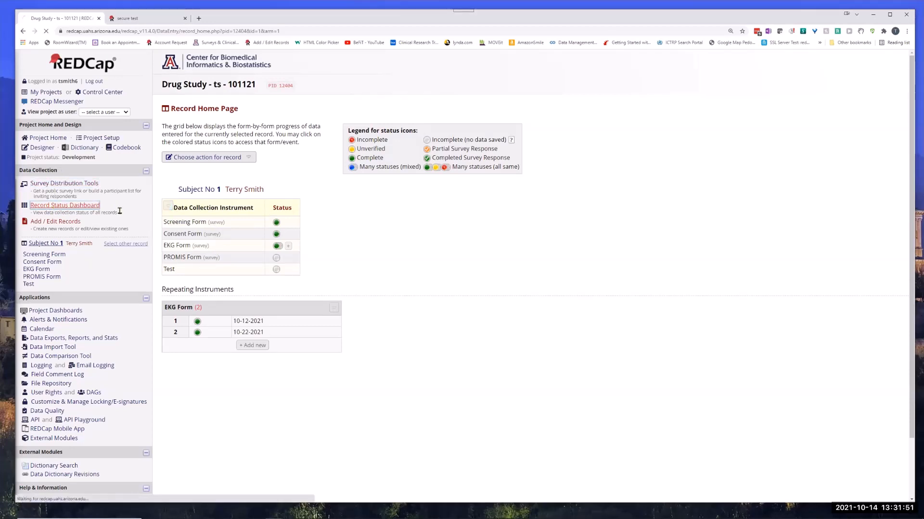
left_click(48, 149)
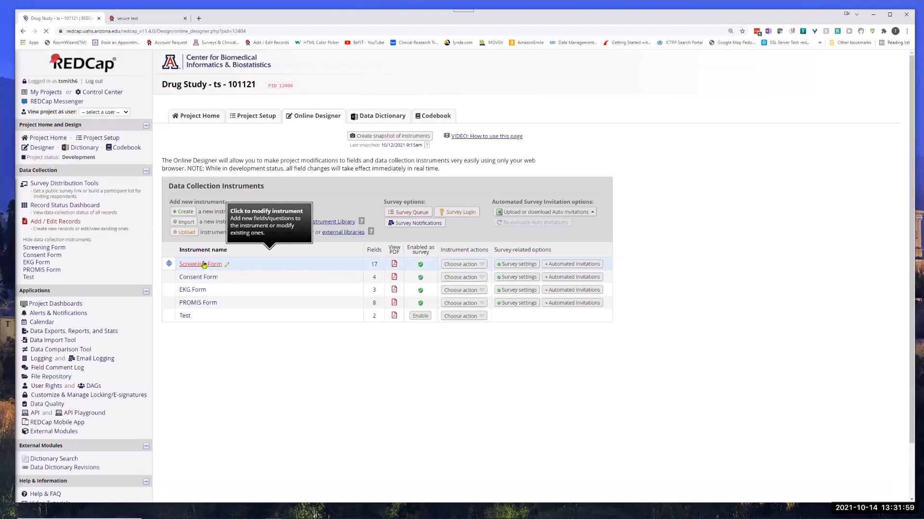
left_click(201, 264)
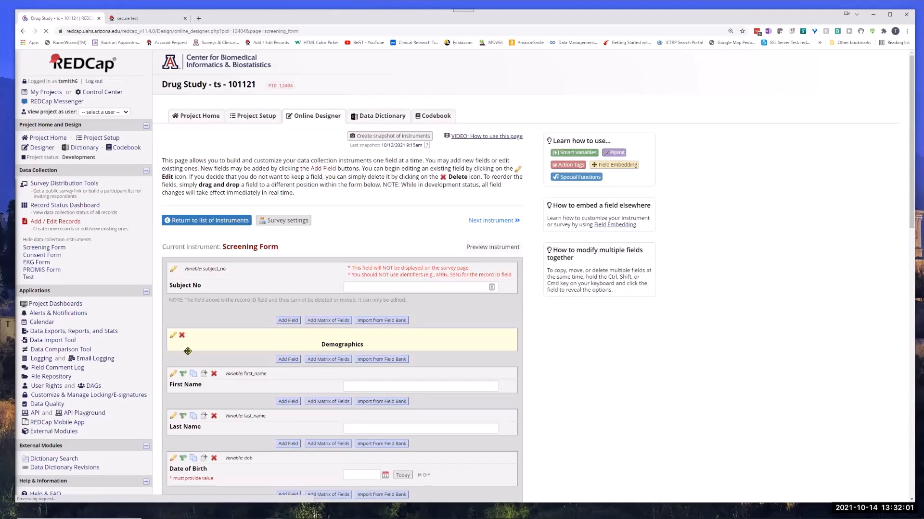
scroll(214, 340, "down", 3)
scroll(215, 340, "down", 1)
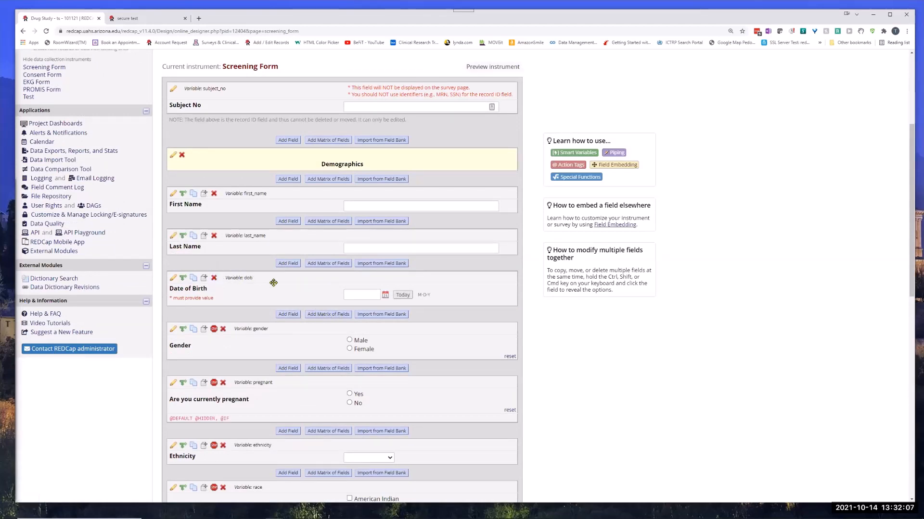
left_click(174, 194)
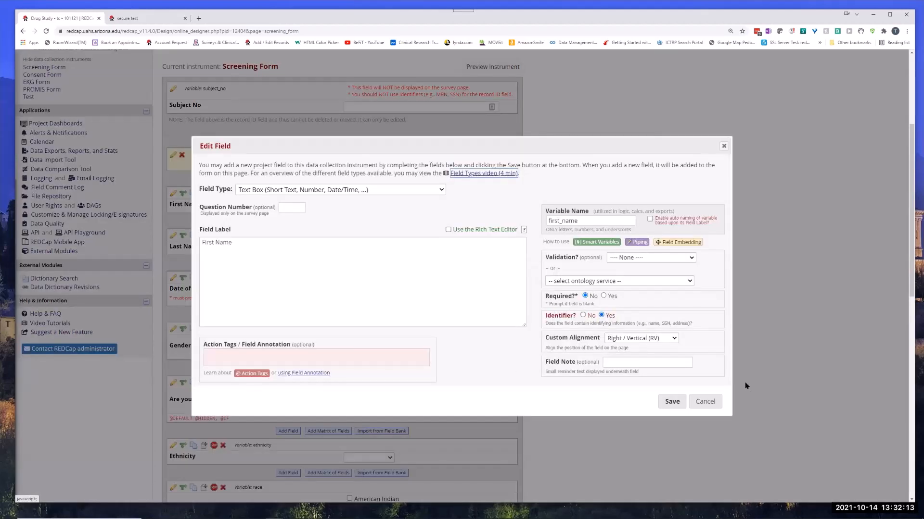
left_click(704, 402)
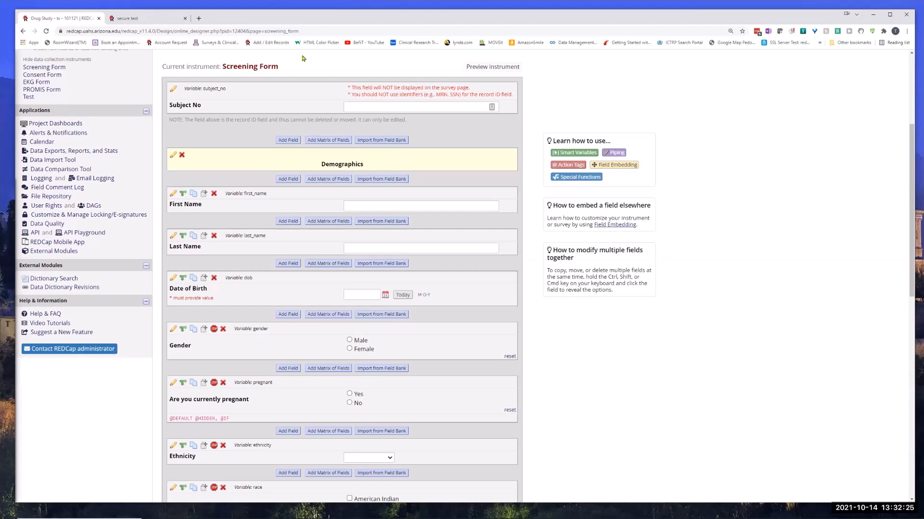
key("alt+Tab")
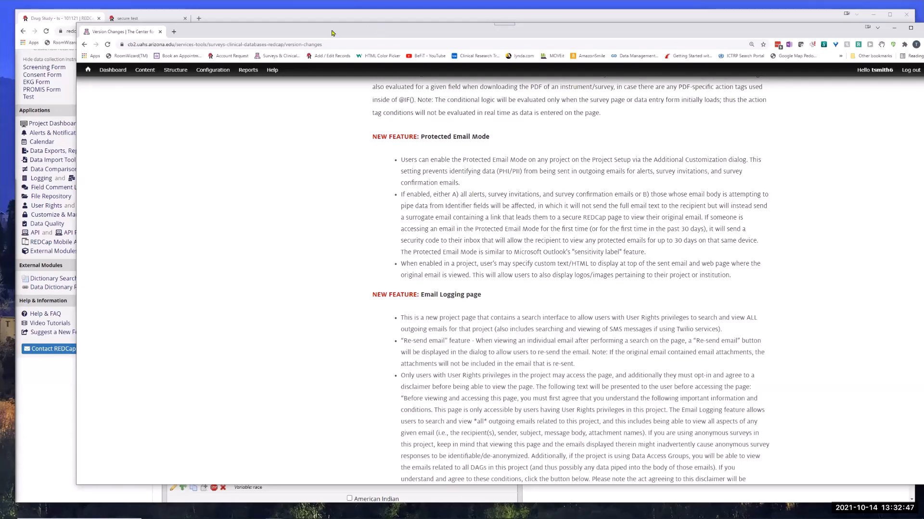
Go to Alerts & Notifications, open Alert #1 for editing, review its message settings, and save it
left_click_drag(333, 33, 923, 33)
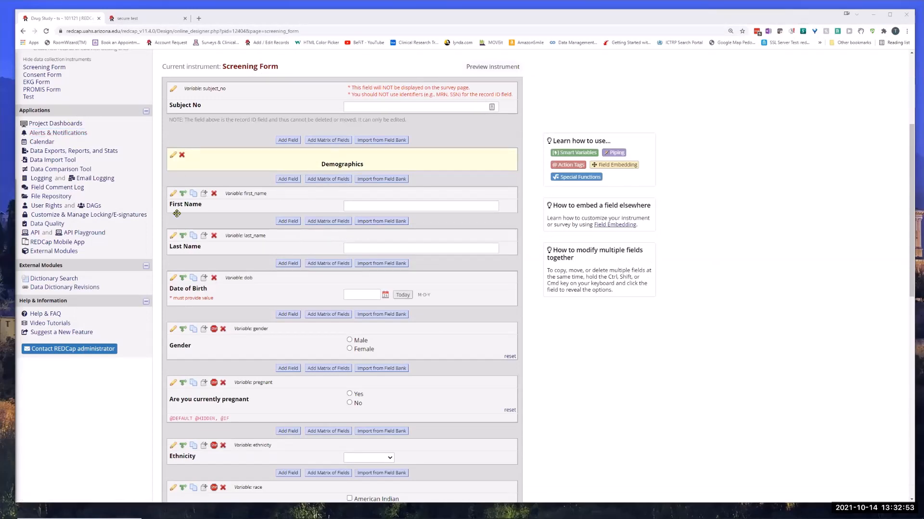
scroll(183, 192, "up", 1)
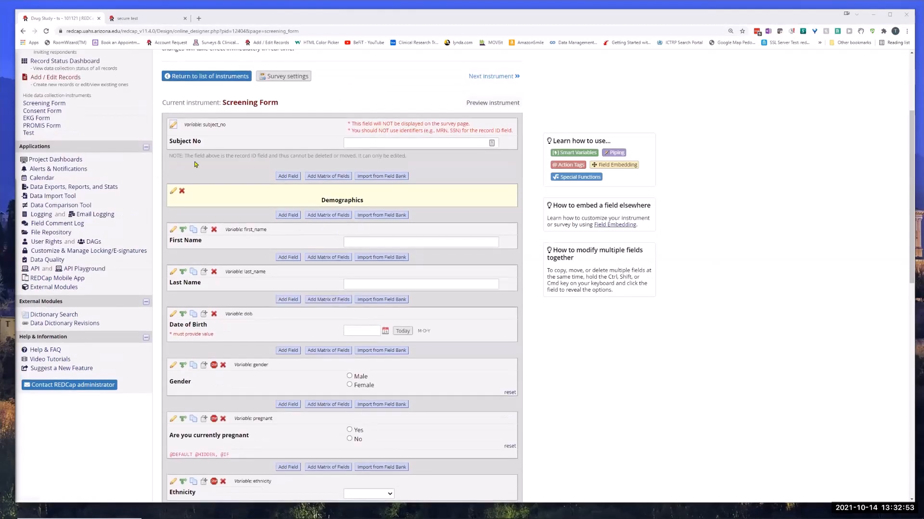
left_click(189, 78)
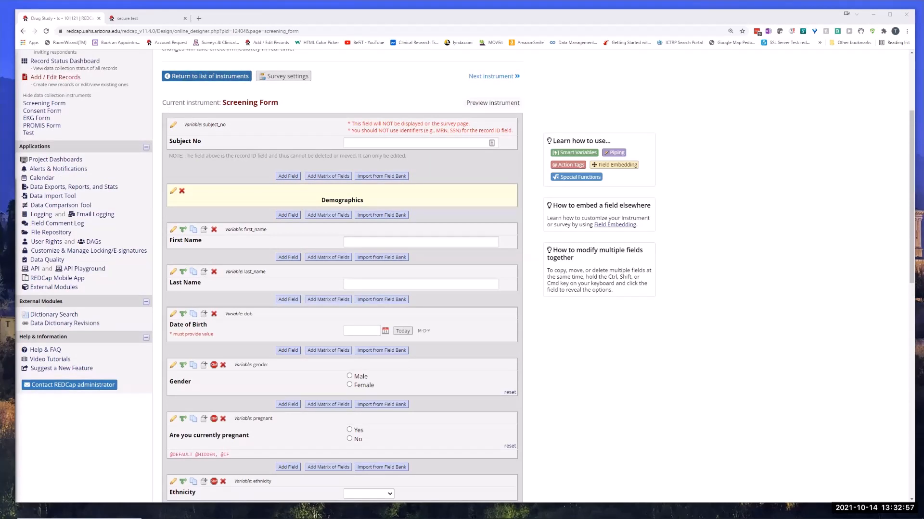
left_click(57, 169)
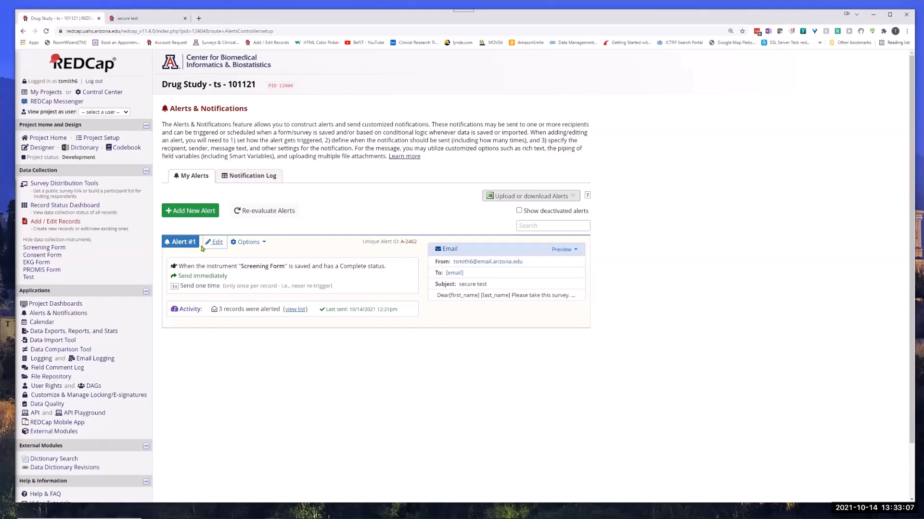
left_click(216, 242)
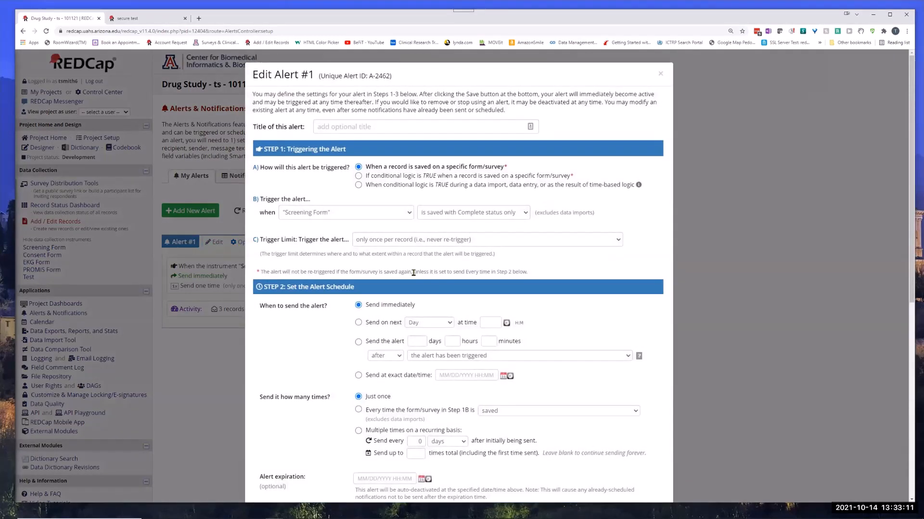
scroll(413, 273, "down", 7)
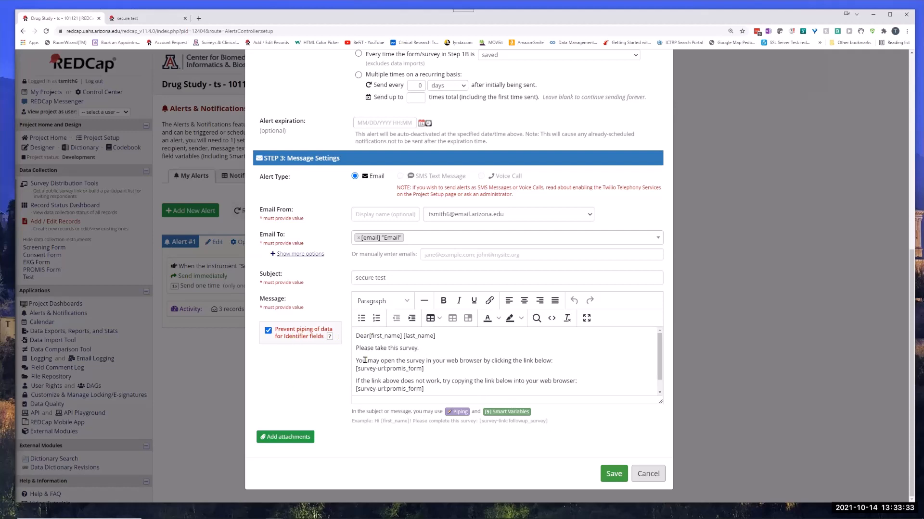
left_click(613, 475)
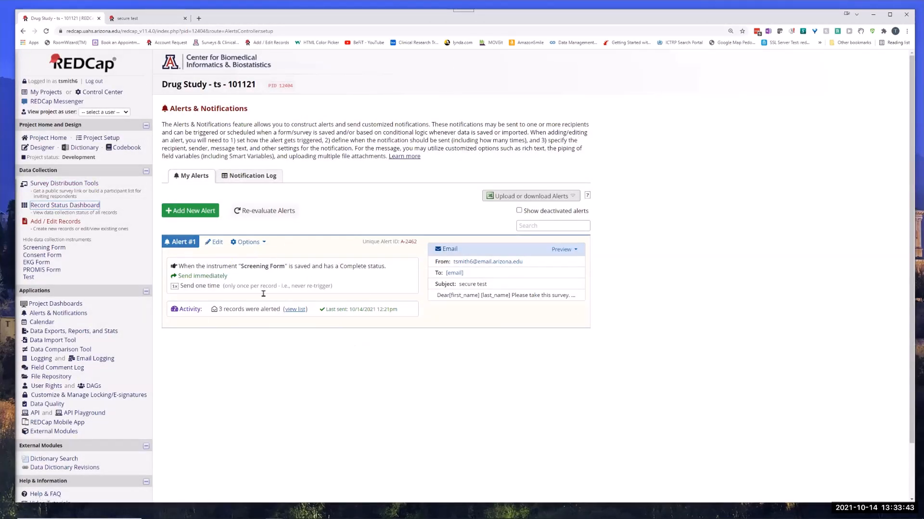
Mark subject 6's Screening Form as Complete and save it, entering a reason for the data changes
left_click(68, 206)
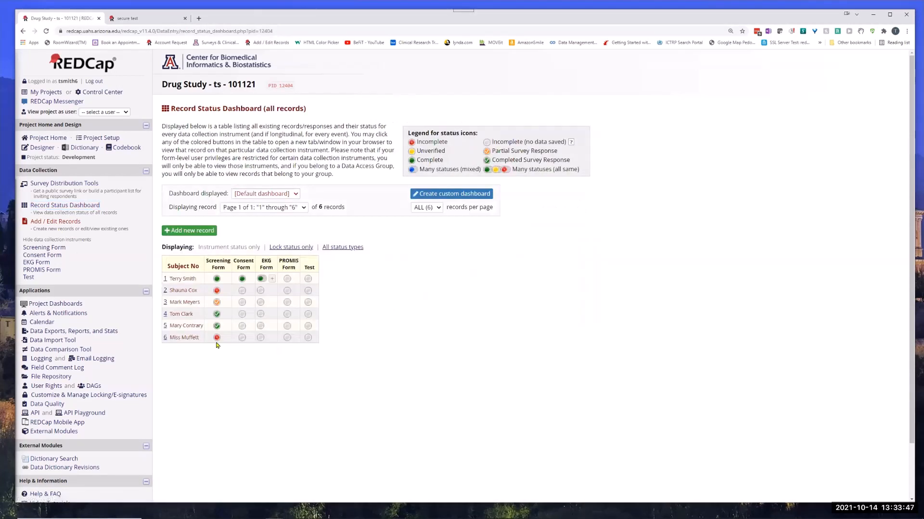
left_click(217, 338)
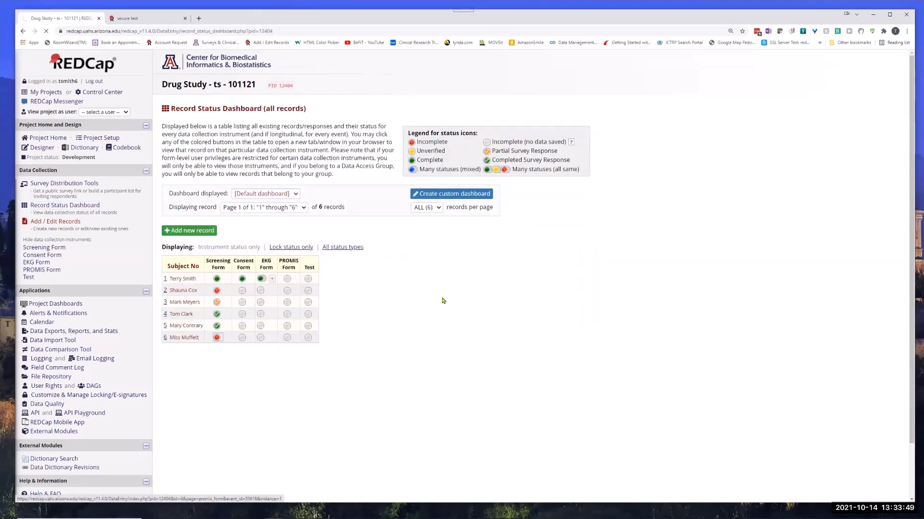
scroll(439, 298, "down", 6)
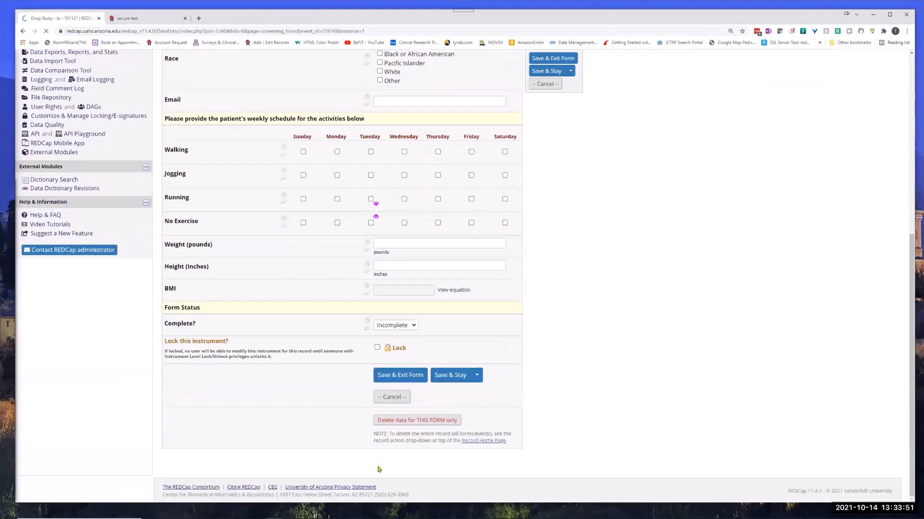
left_click(389, 326)
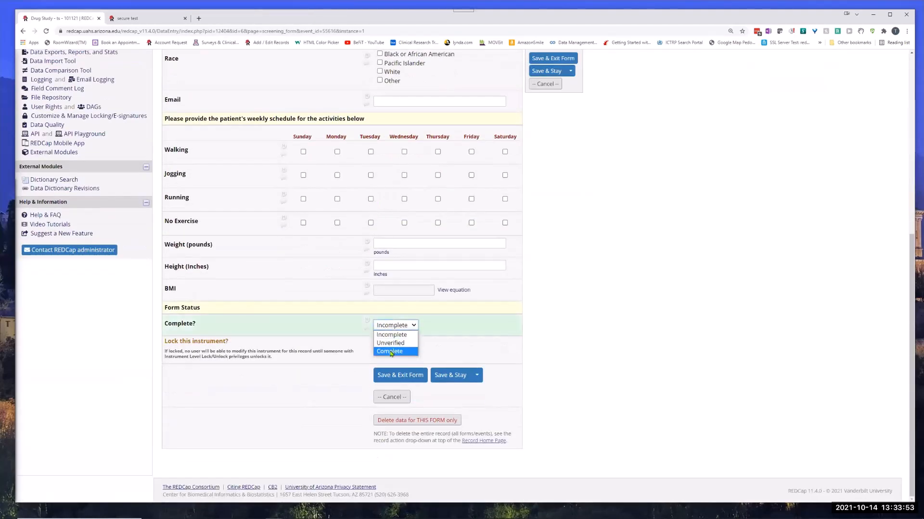
left_click(390, 352)
left_click(398, 377)
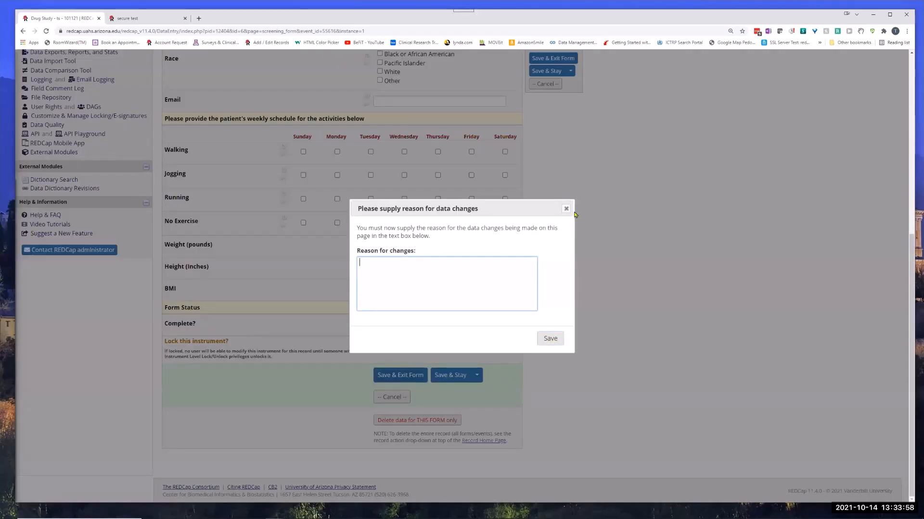
left_click(550, 338)
left_click(387, 272)
type("rtatewaetw")
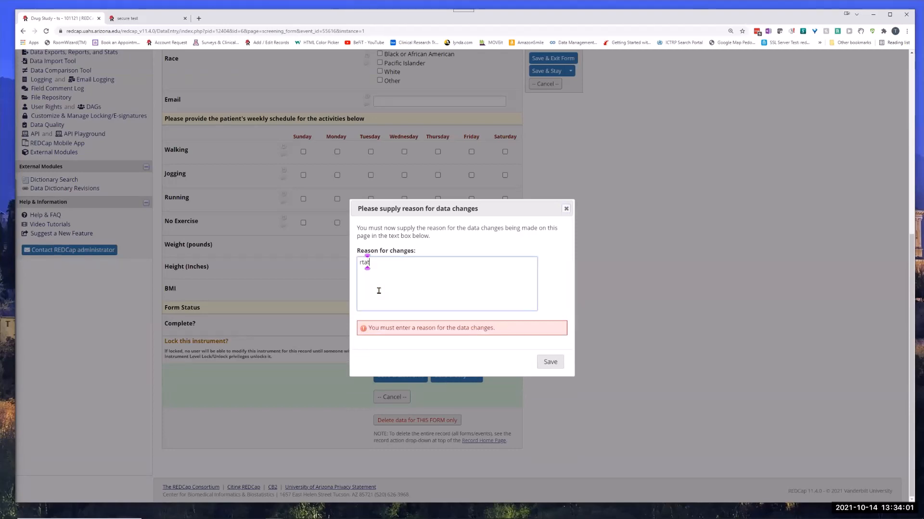
left_click(556, 364)
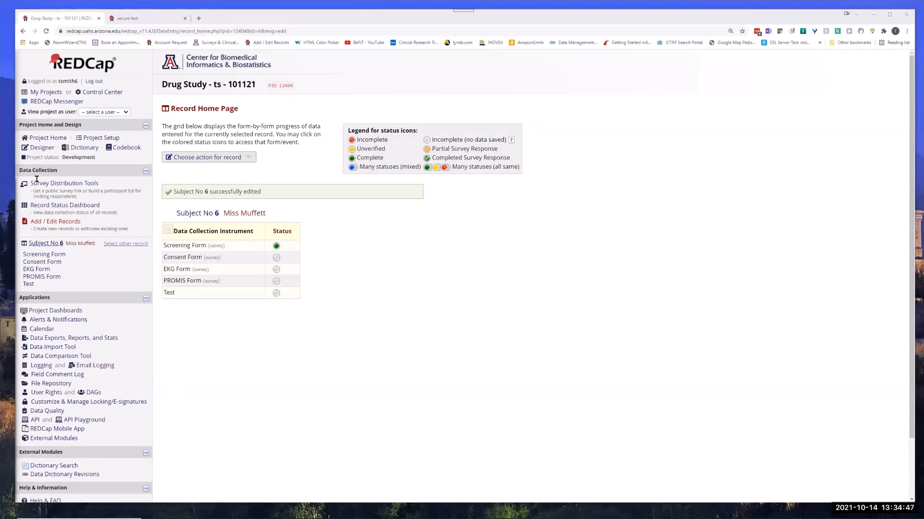
Open Alert #1's settings again to review its message, then close the editor without saving
left_click(56, 320)
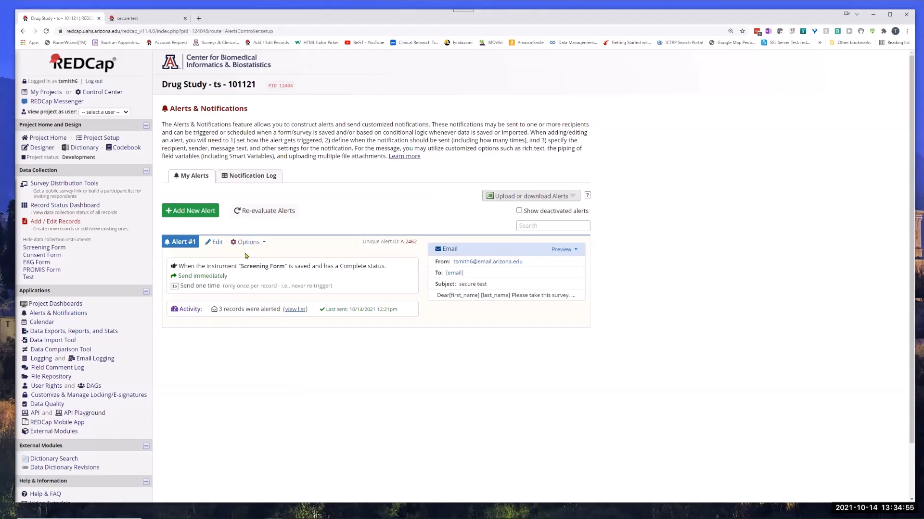
left_click(218, 243)
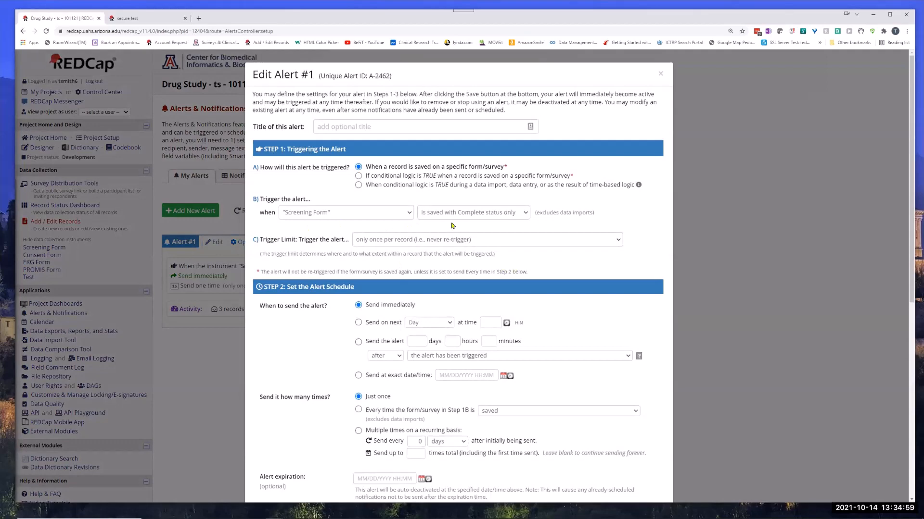
scroll(505, 392, "down", 7)
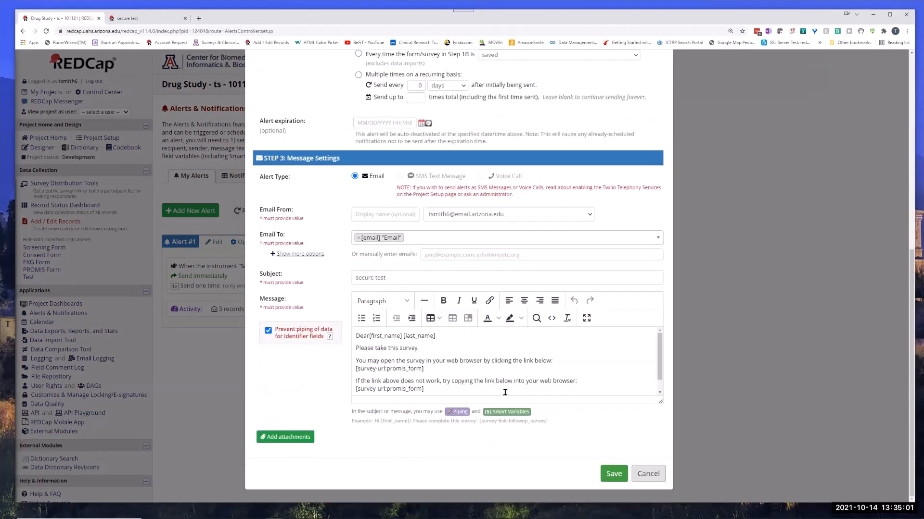
left_click(648, 474)
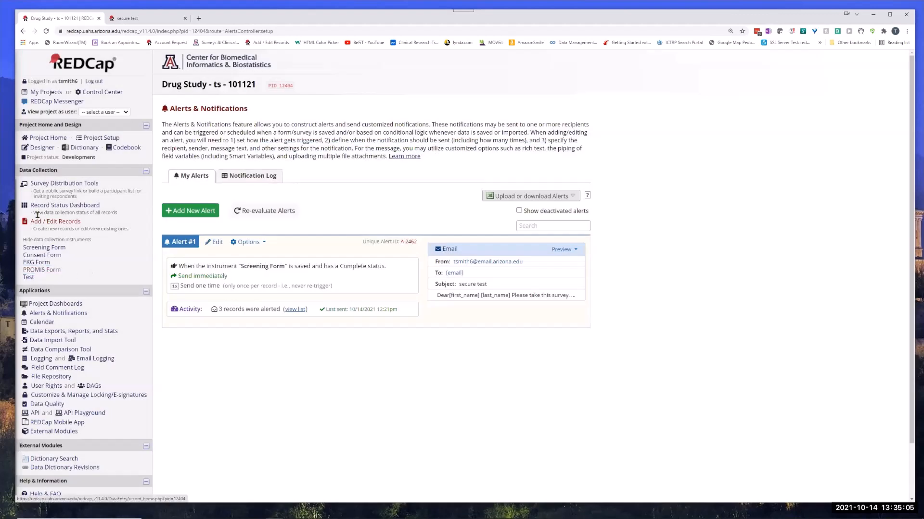
Open subject 6's Screening Form as a survey, submit it, close it, and leave the form without saving
left_click(49, 211)
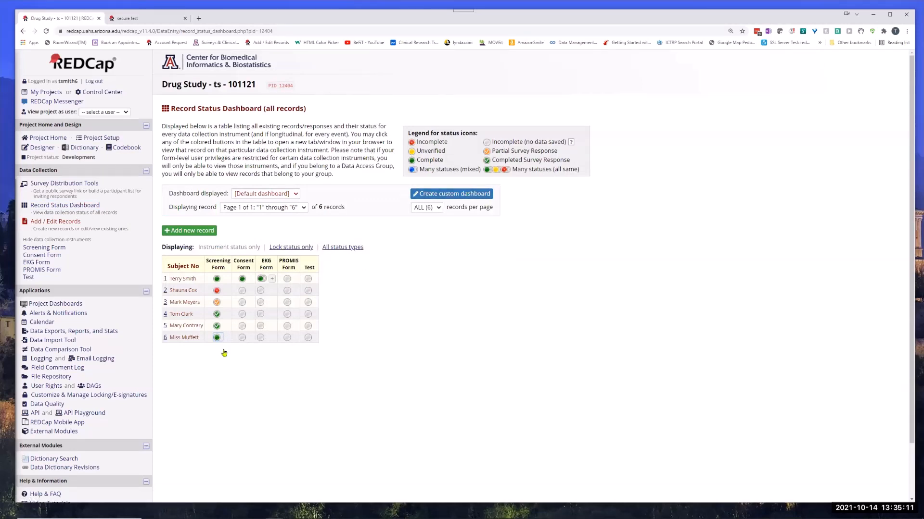
left_click(217, 339)
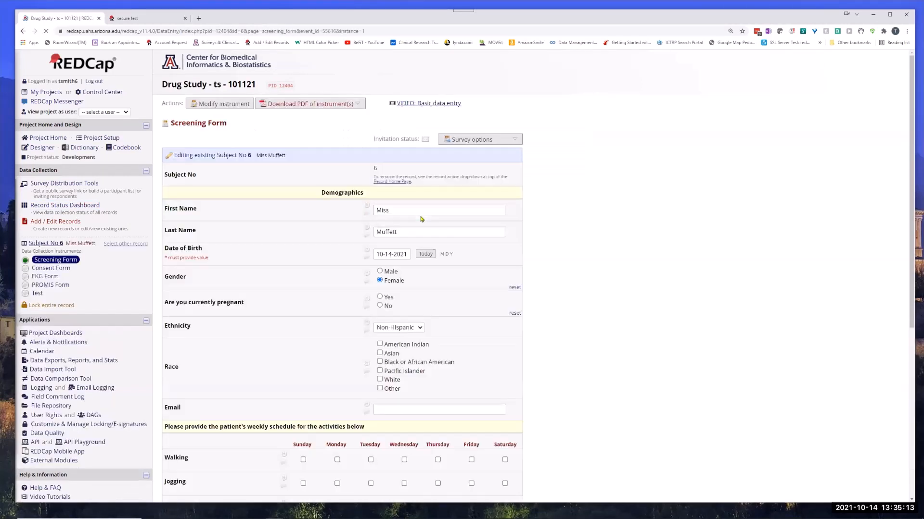
left_click(460, 139)
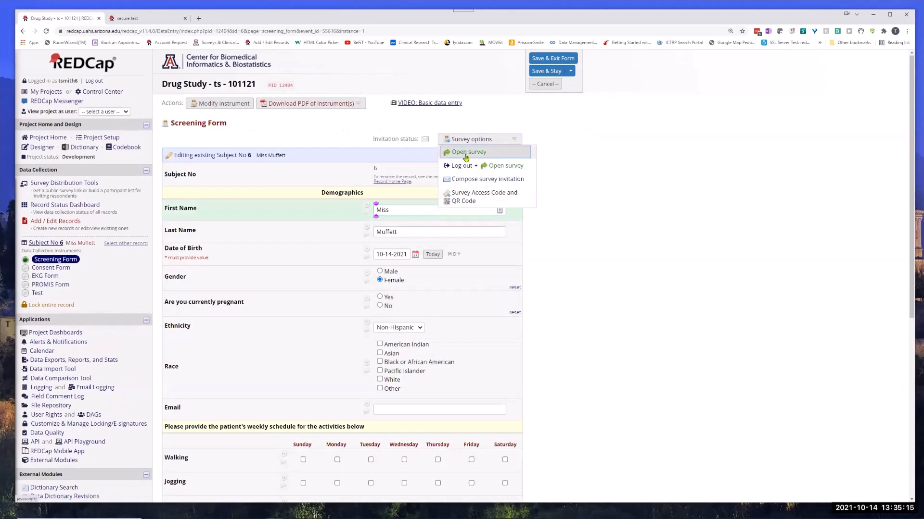
left_click(467, 152)
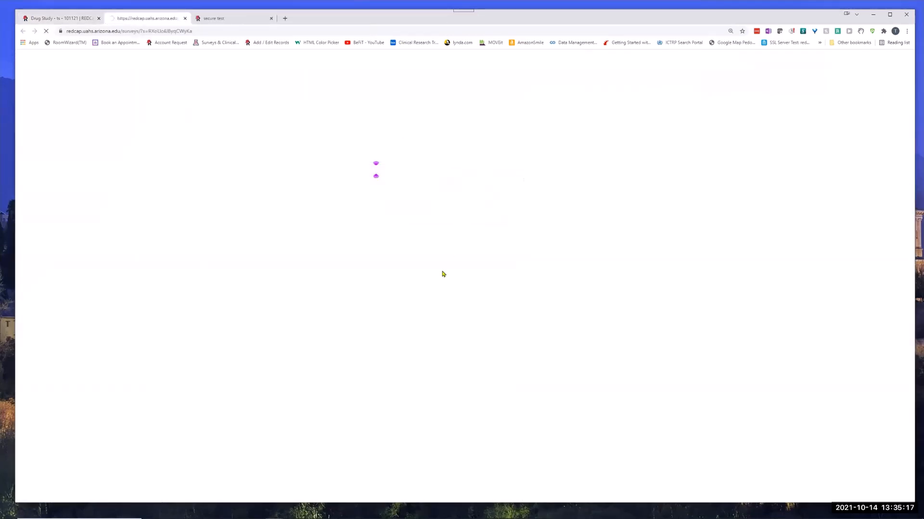
scroll(436, 274, "down", 5)
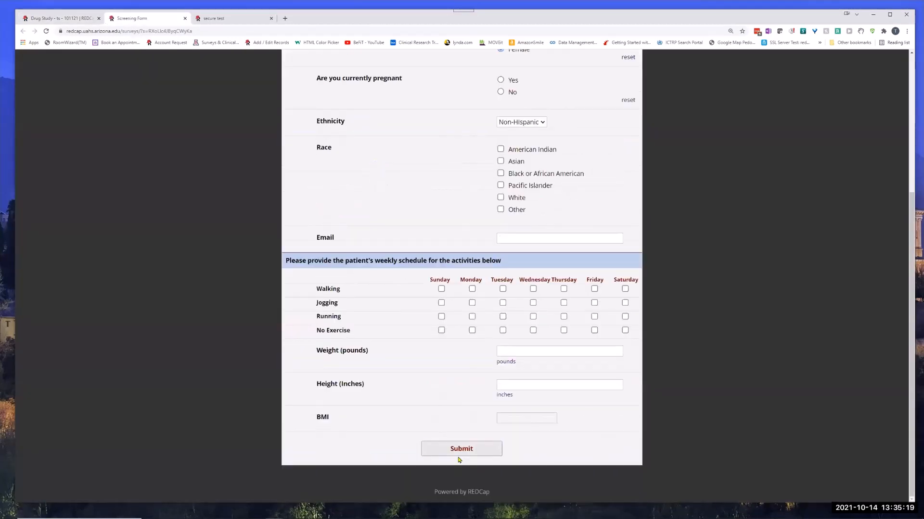
left_click(460, 454)
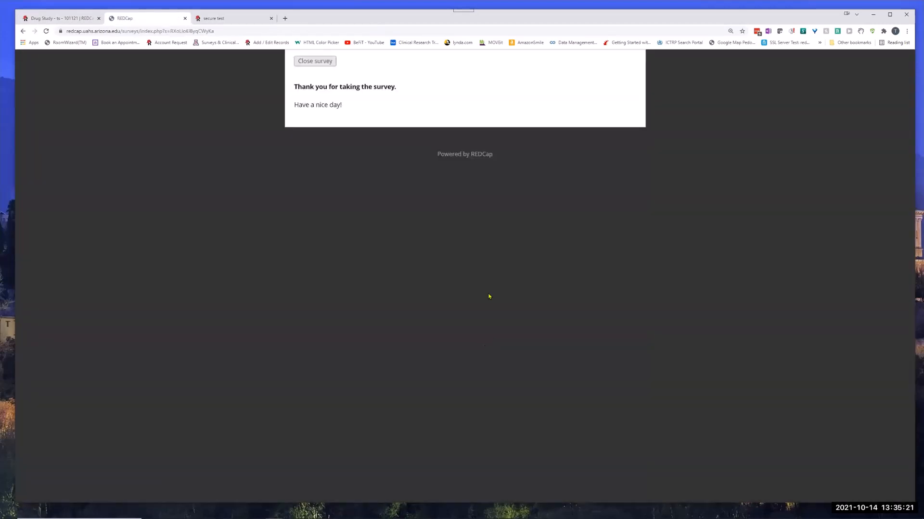
left_click(315, 61)
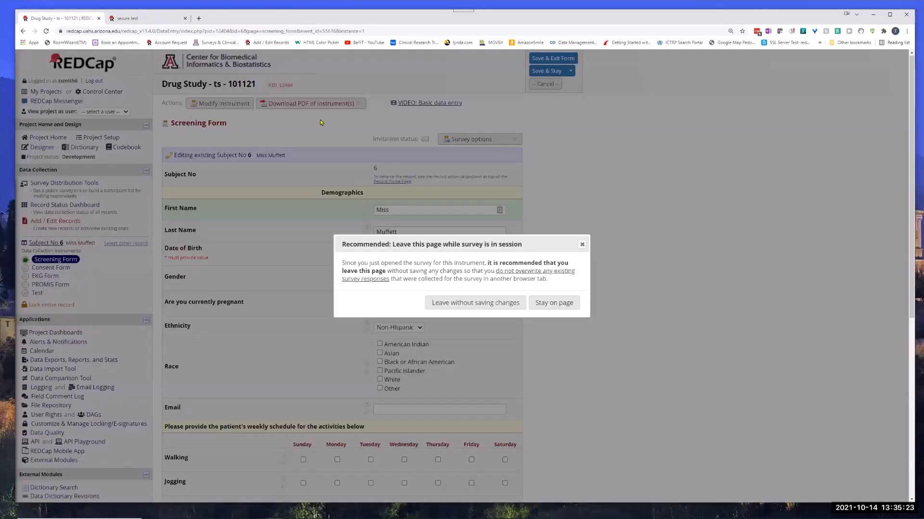
left_click(479, 303)
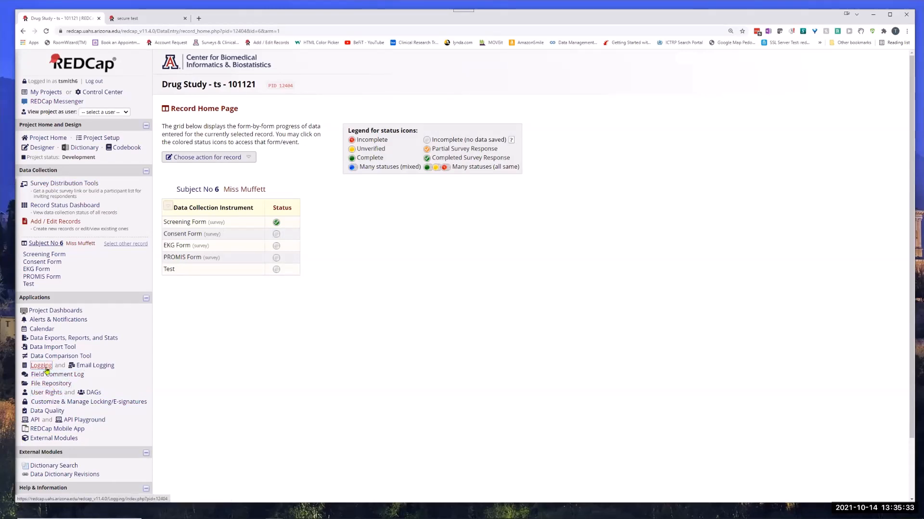
Open the Email Logging page and read its description of searchable outgoing emails
left_click(102, 366)
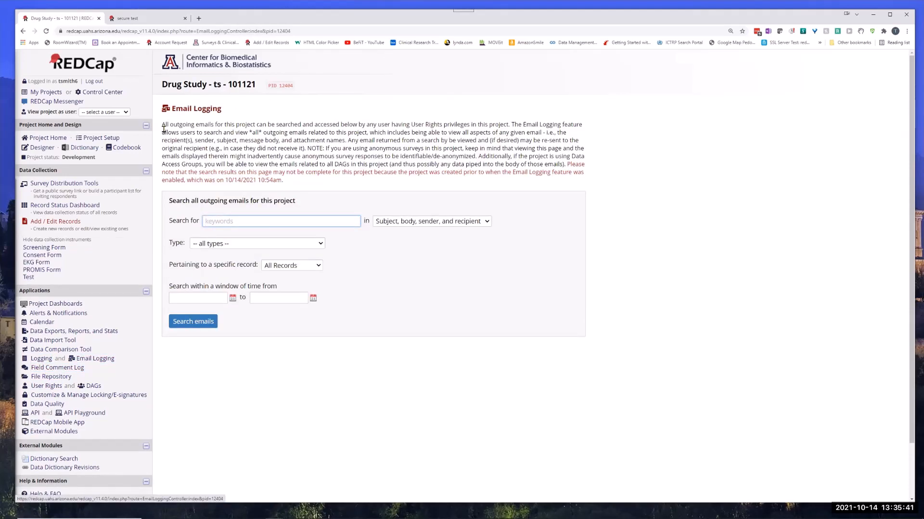
left_click_drag(166, 126, 290, 184)
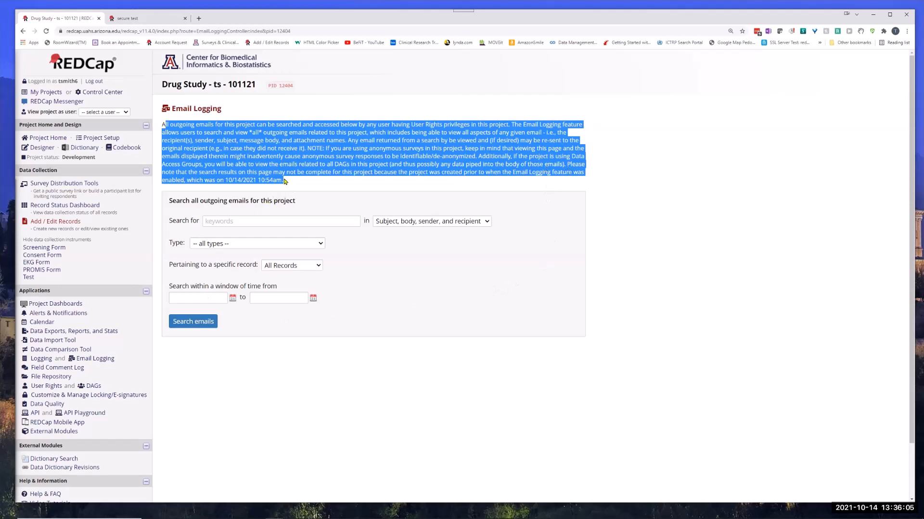
left_click(533, 103)
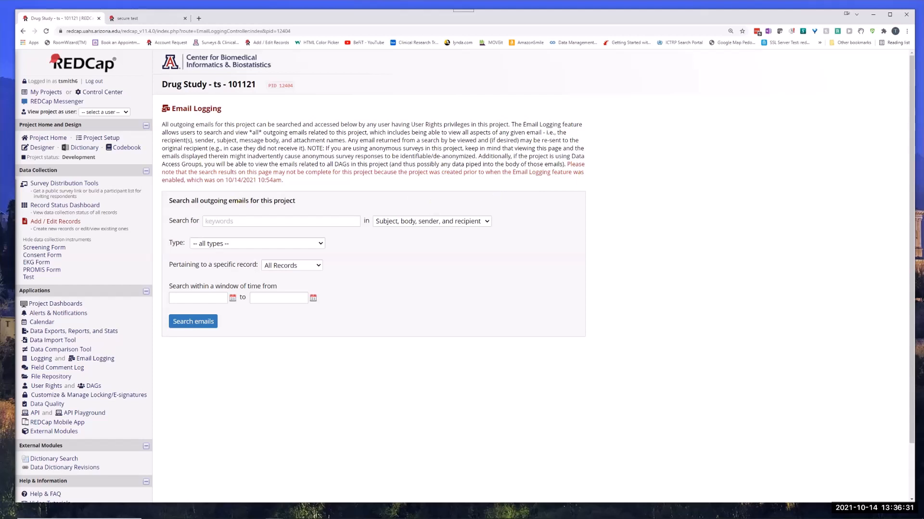
Open subject 2's Screening Form as a survey from the record dashboard, submit it, and close the survey
left_click(60, 207)
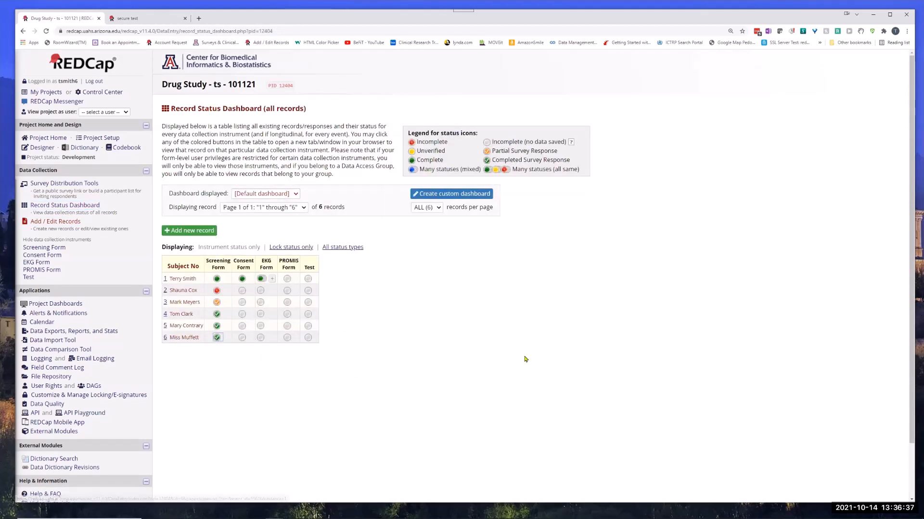
left_click(217, 291)
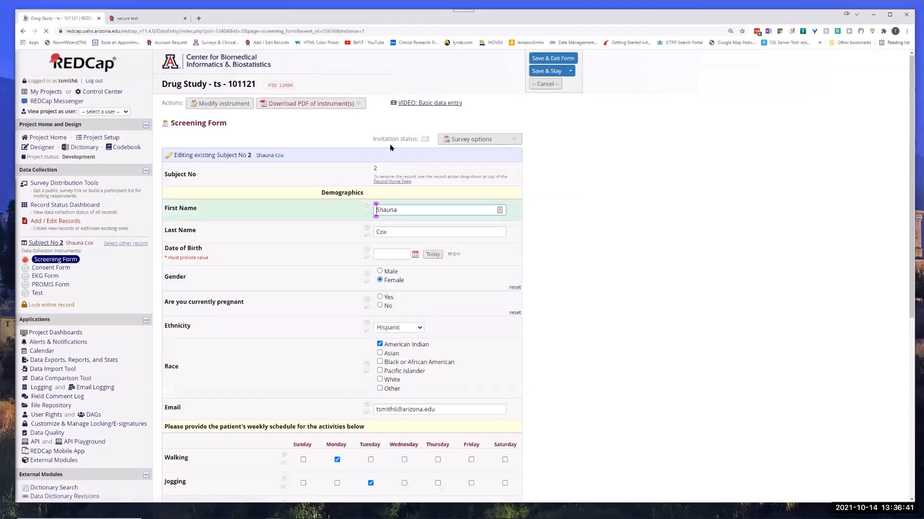
left_click(483, 141)
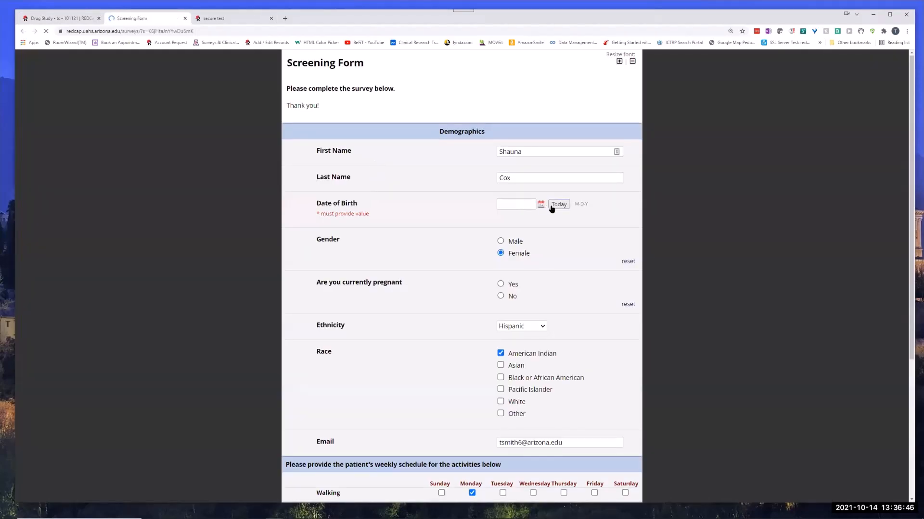
left_click(558, 205)
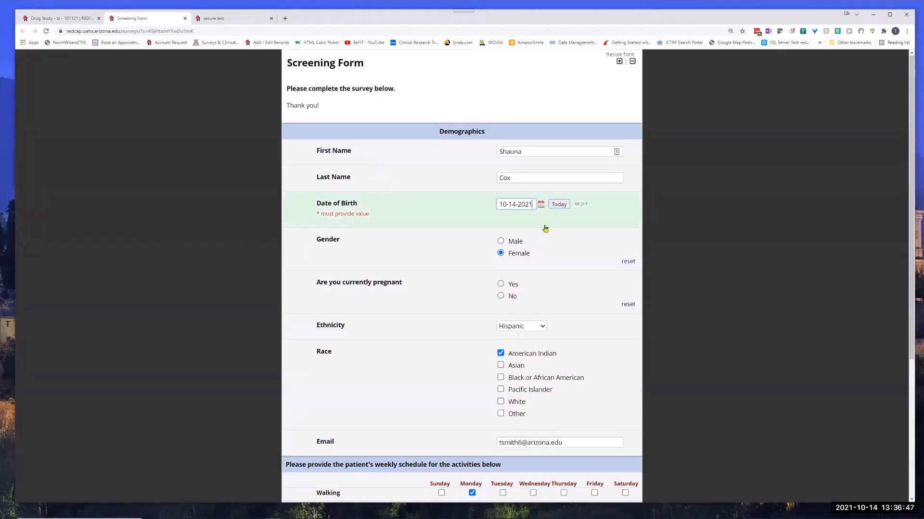
scroll(445, 226, "down", 5)
left_click(466, 450)
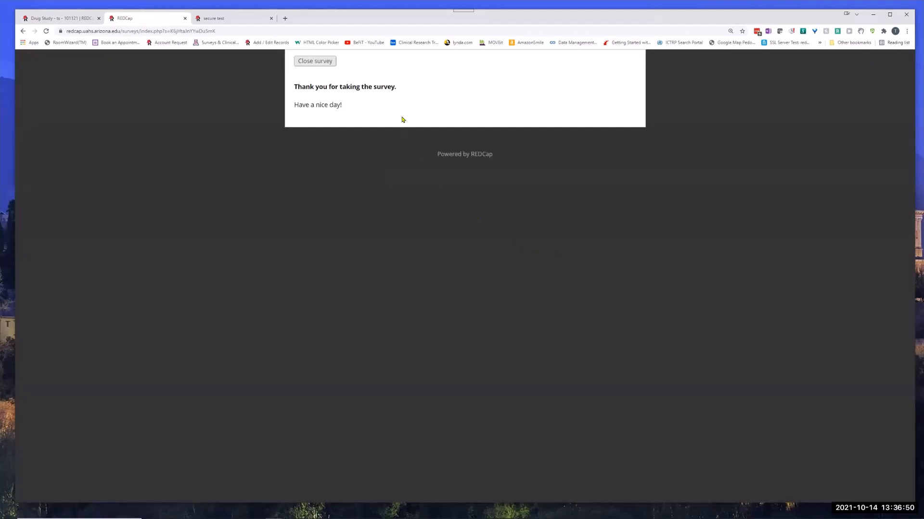
left_click(322, 62)
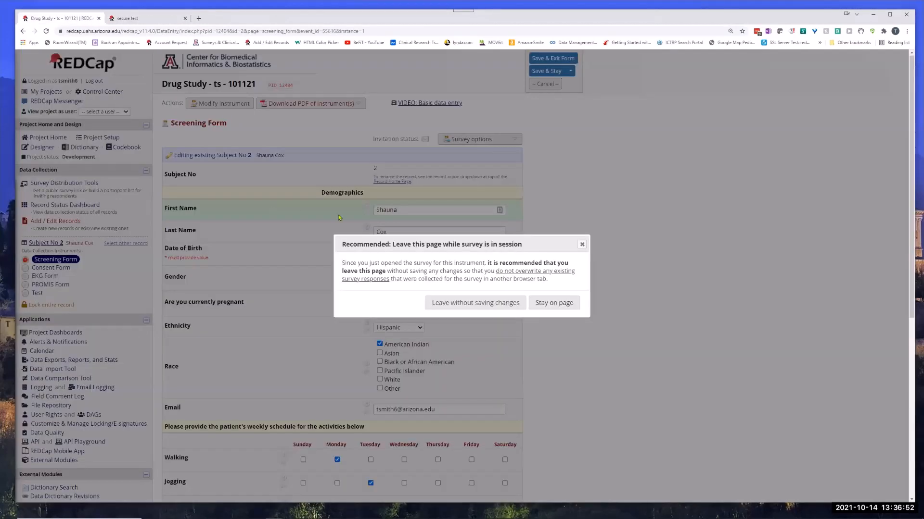
Leave subject 2's form without saving and close the secure-message notification email
left_click(488, 304)
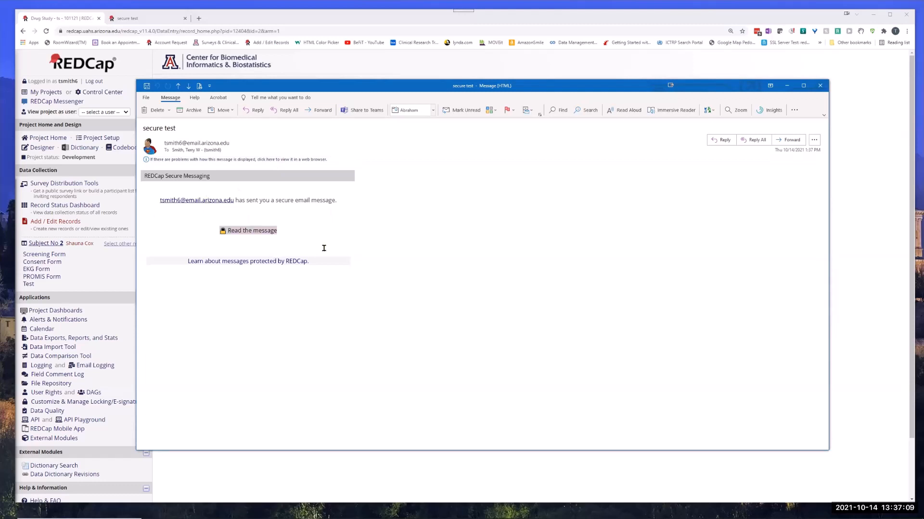
key("Escape")
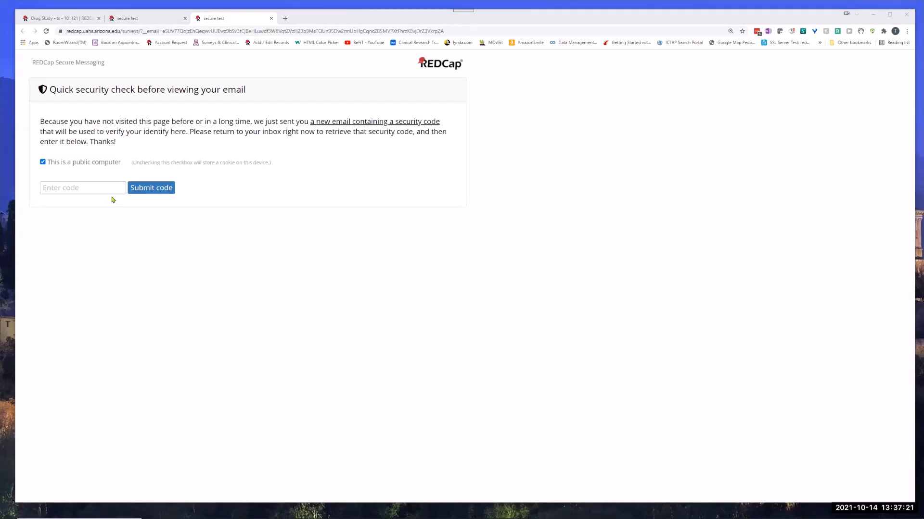
Enter the emailed security code on the security check page to unlock the secure message
left_click(89, 187)
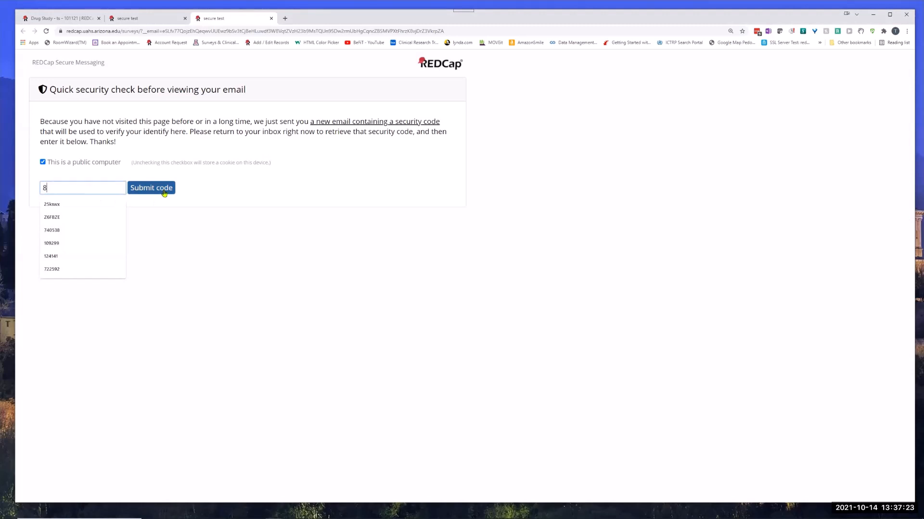
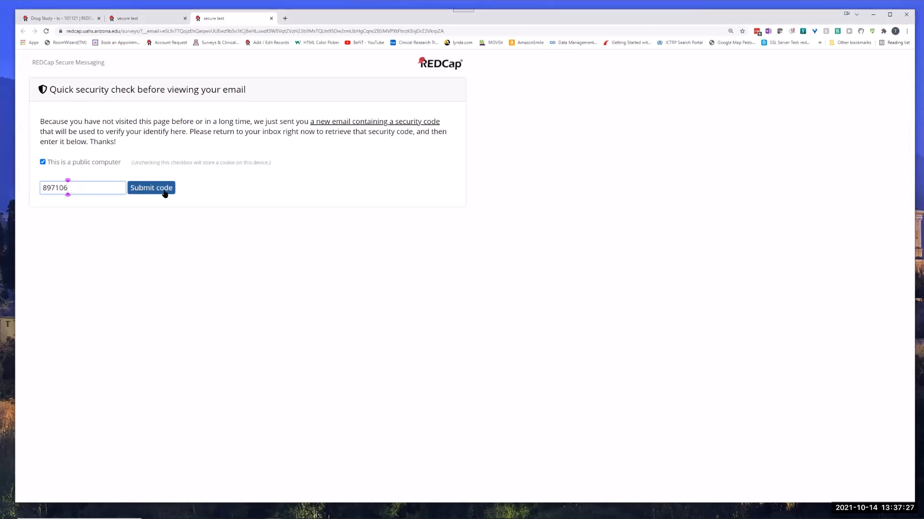
left_click(151, 189)
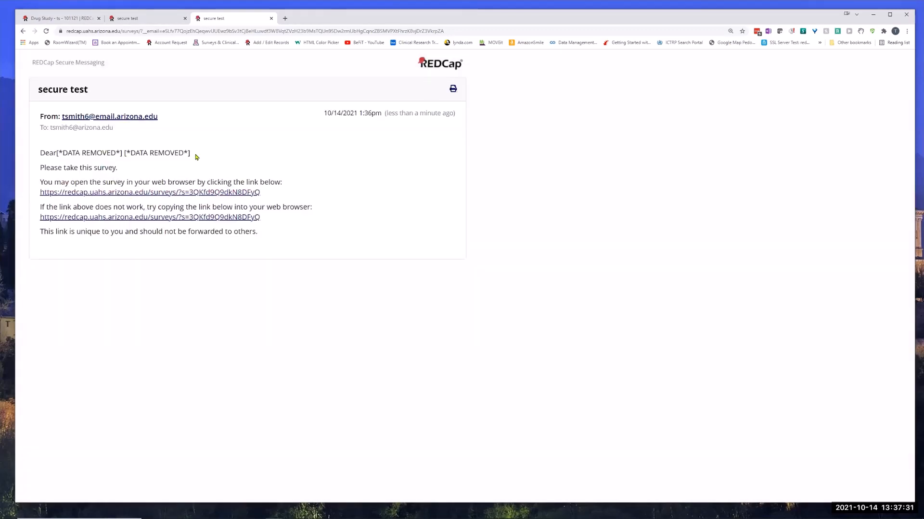
Close both secure message tabs and open the Email Logging page
mouse_move(196, 156)
left_mouse_down()
mouse_move(42, 153)
mouse_move(196, 158)
left_mouse_up()
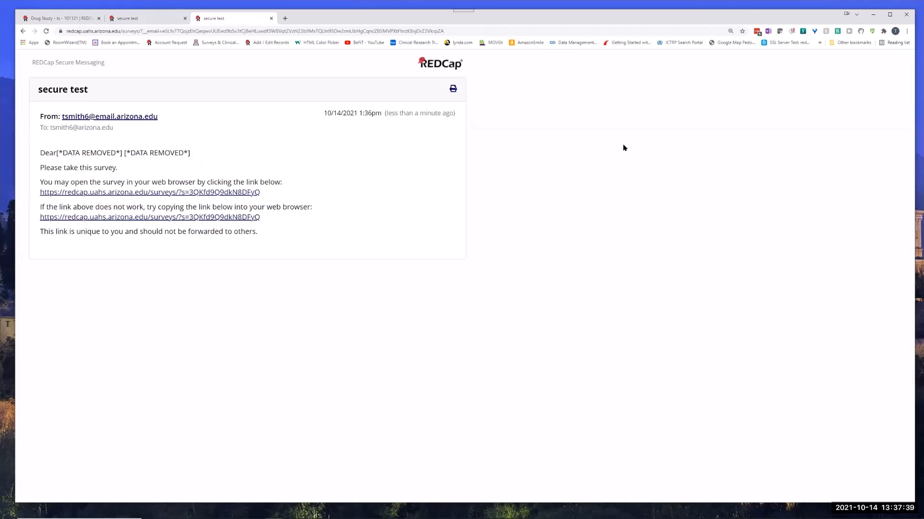
left_click(272, 19)
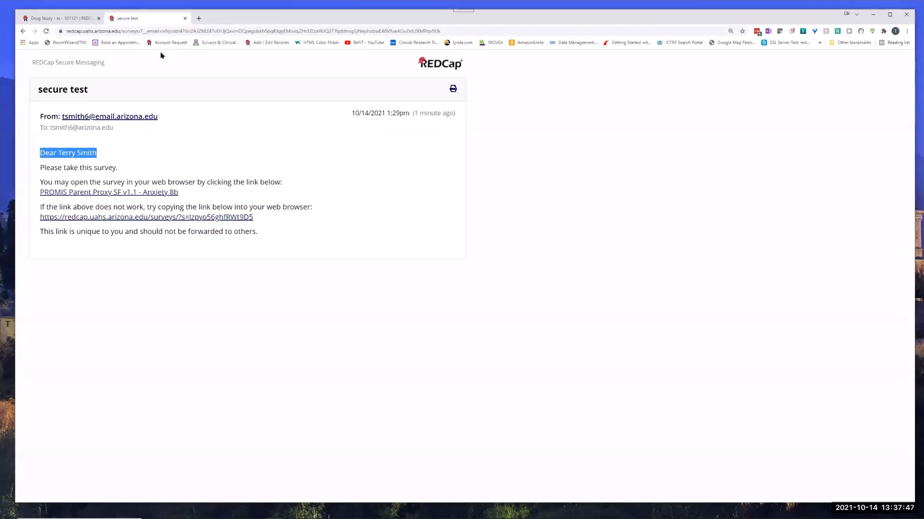
left_click(185, 19)
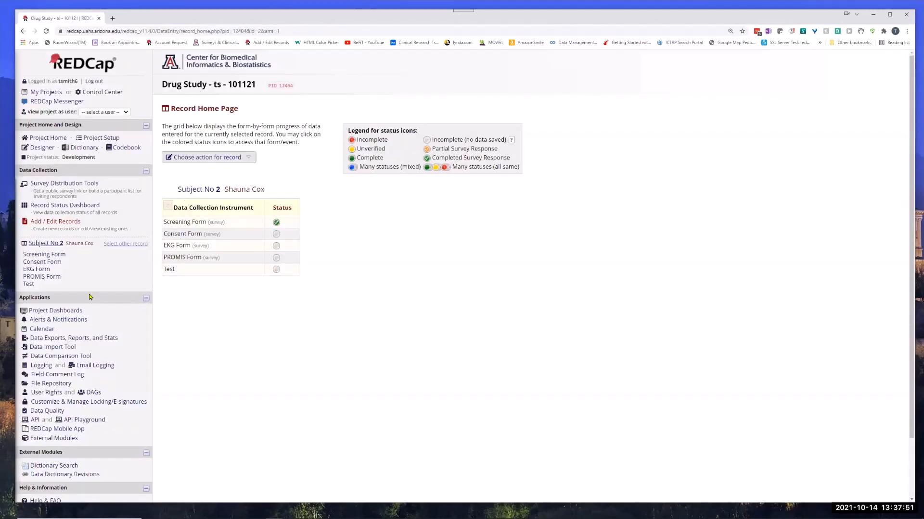
left_click(96, 366)
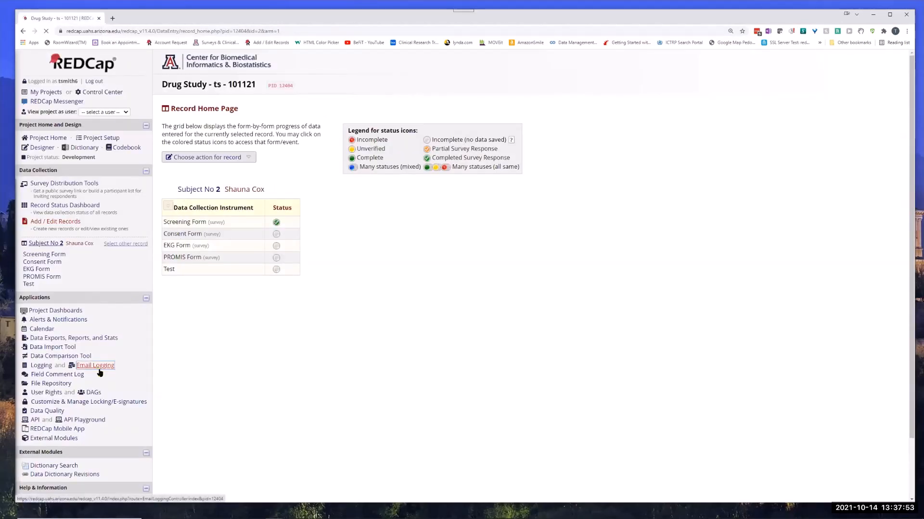